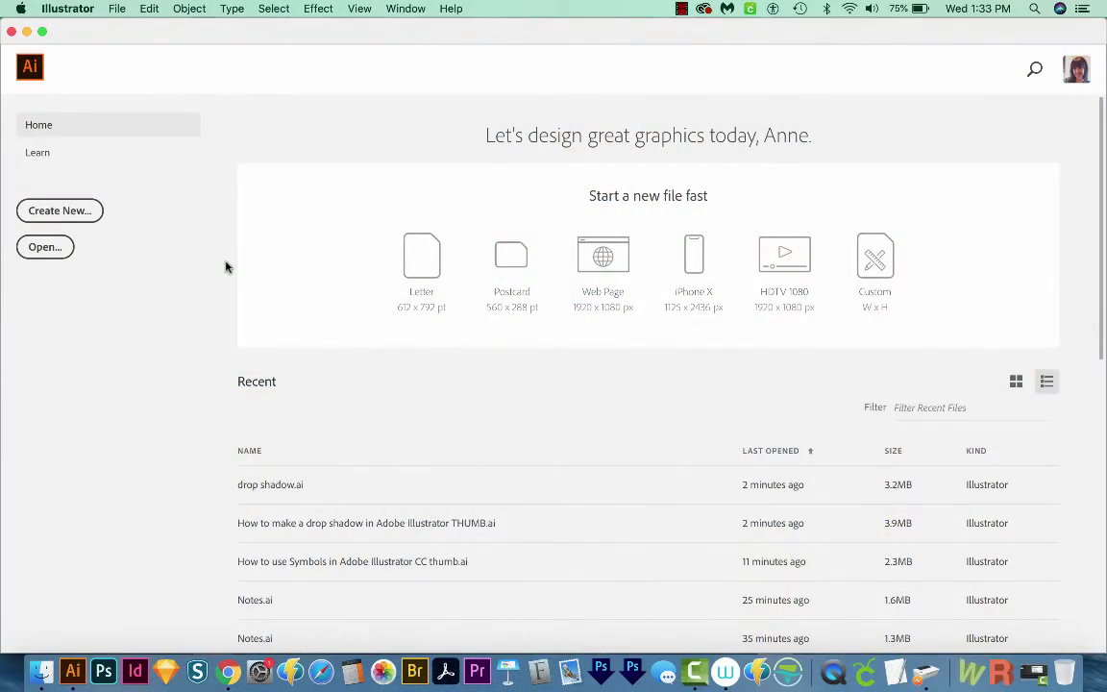
Step: Create a new blank Letter-size (612 × 792 pt) document from the Print presets
click(50, 214)
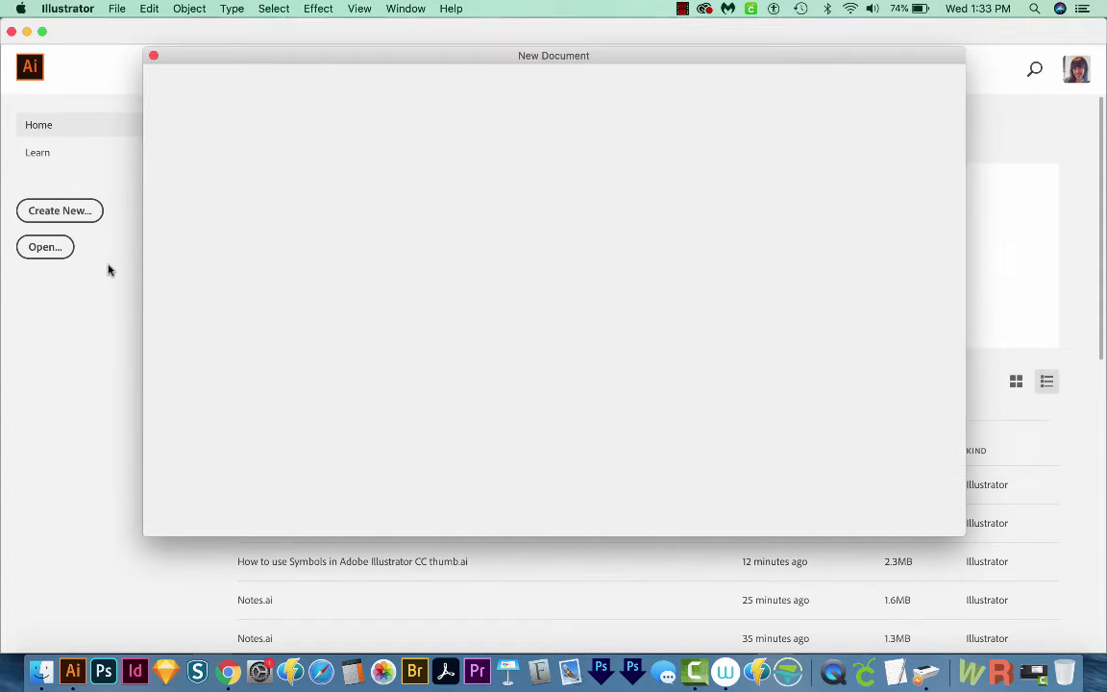
drag(481, 54, 480, 40)
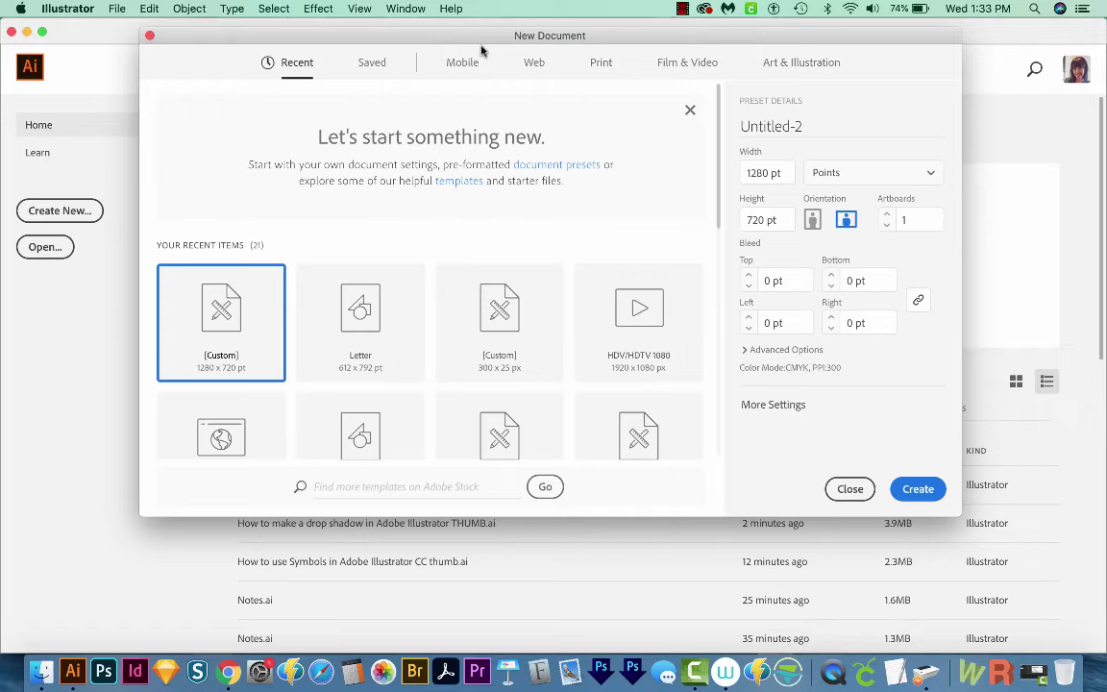
click(602, 64)
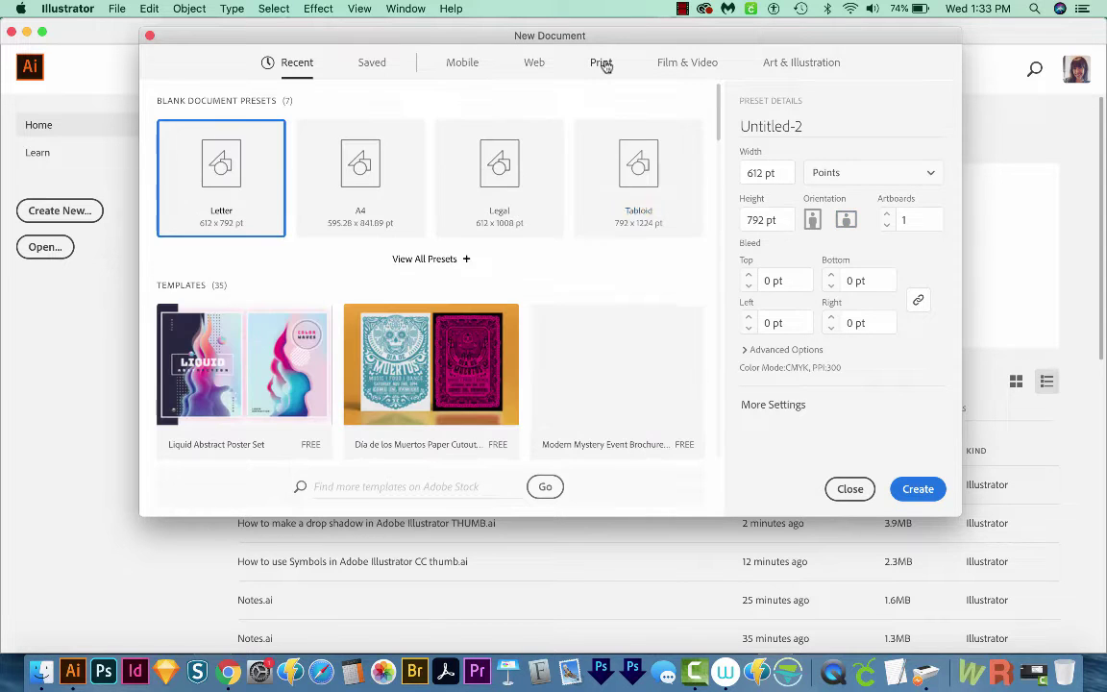
click(918, 488)
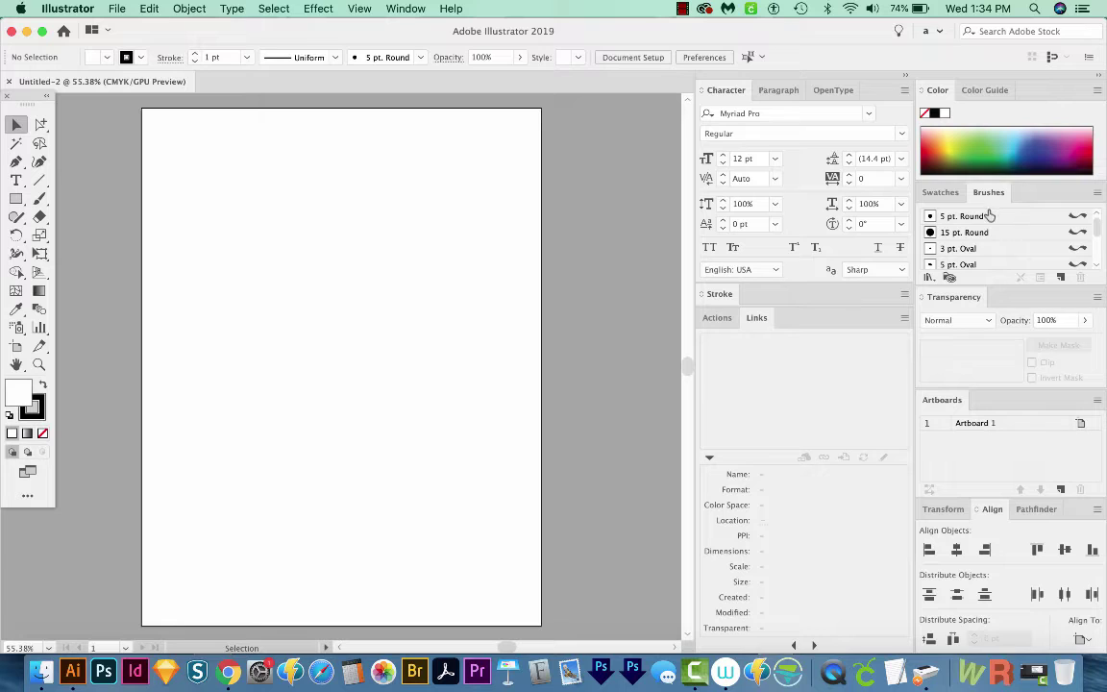
Step: Open the Artistic > Artistic_Calligraphic brush library and move and enlarge its panel
click(1097, 193)
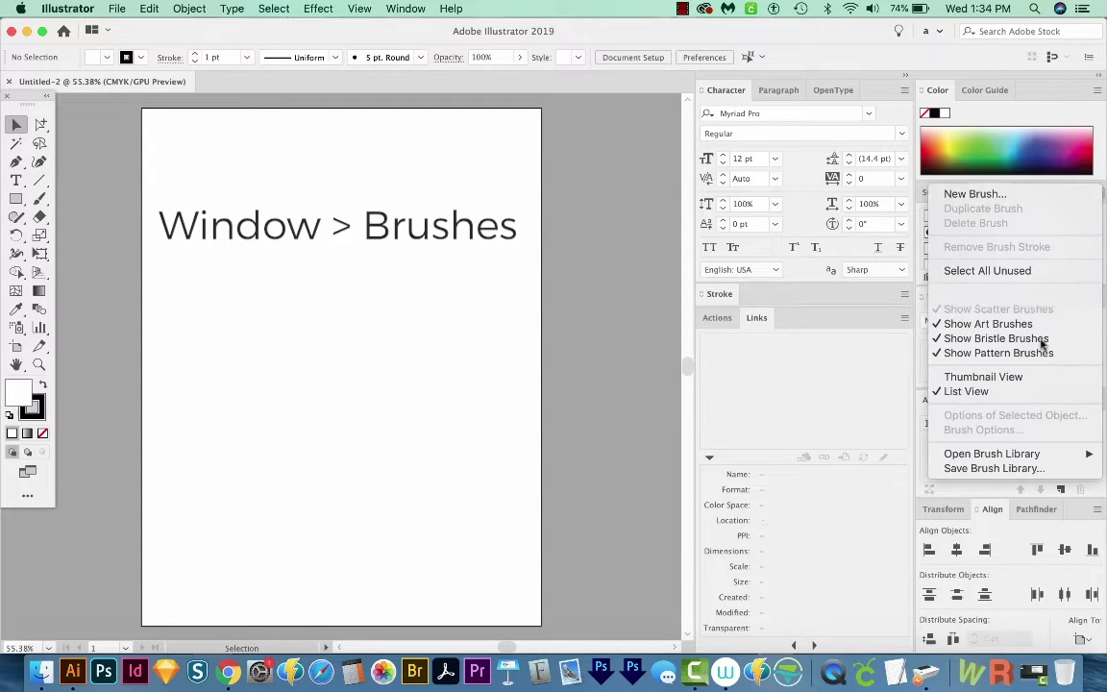
mouse_move(1034, 453)
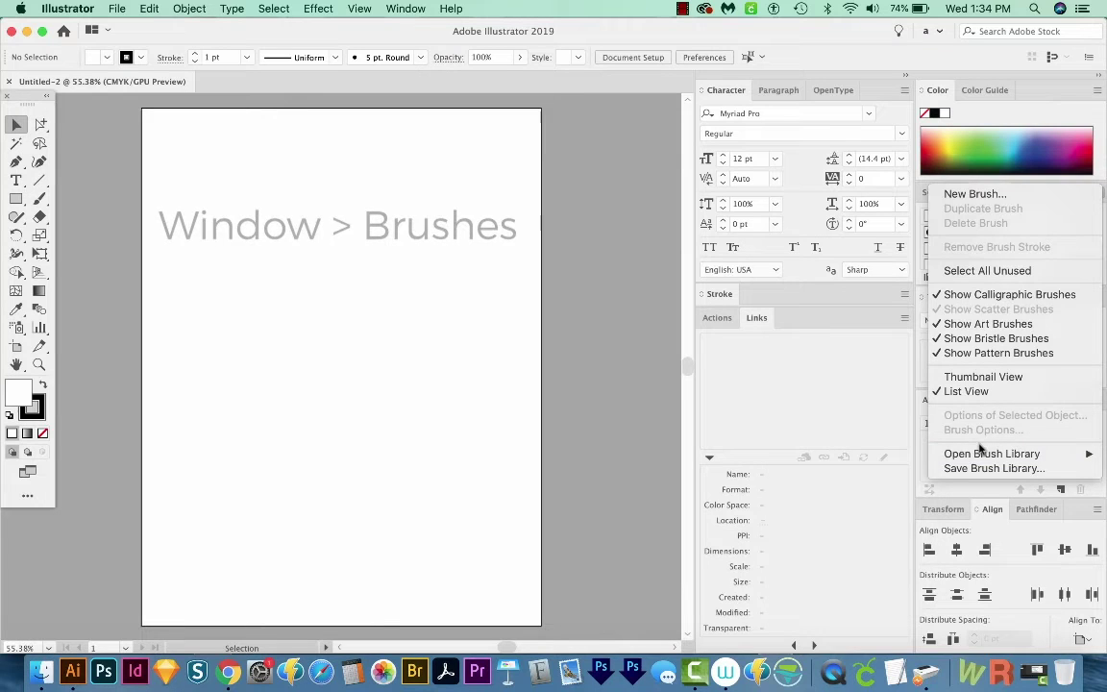
mouse_move(821, 483)
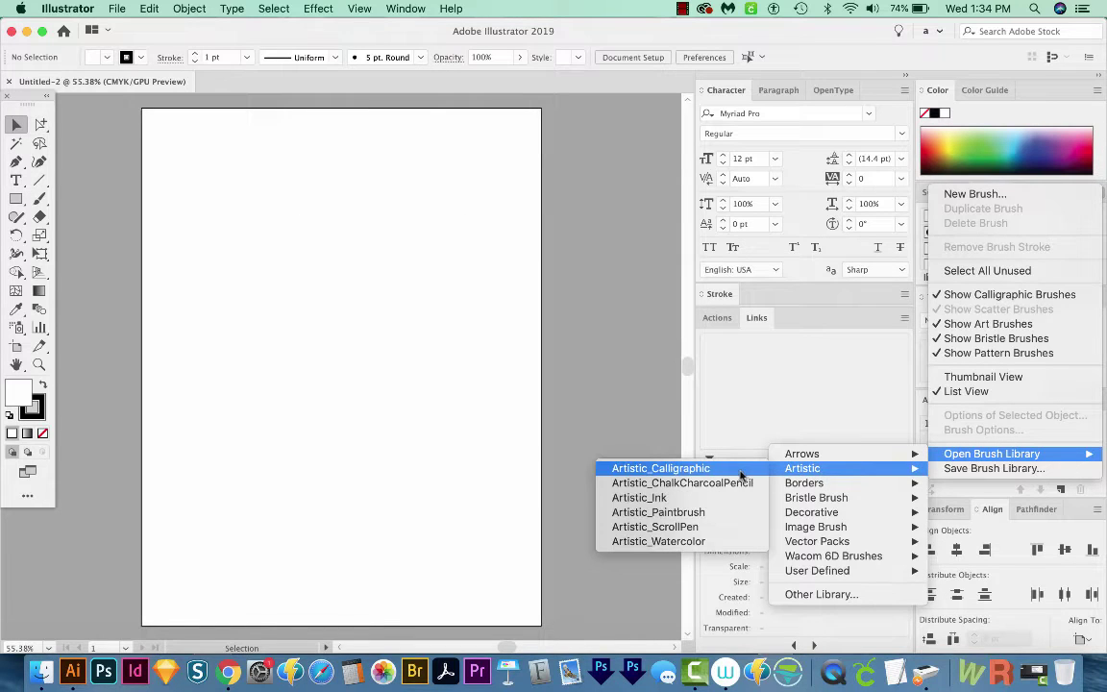
click(736, 475)
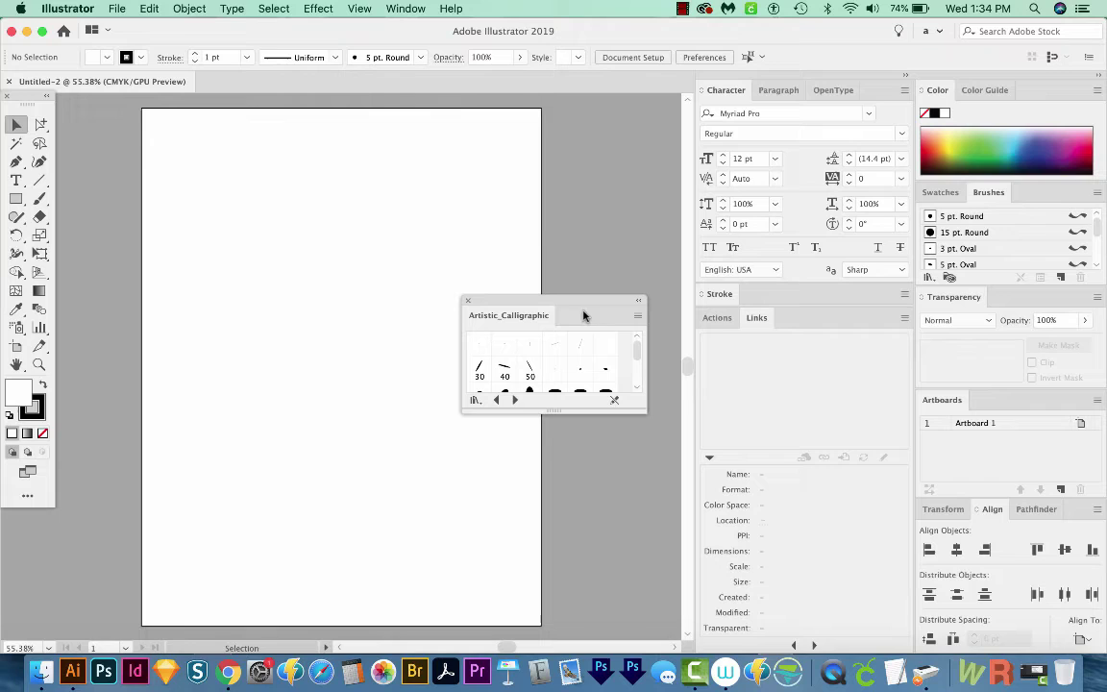
drag(576, 305, 570, 162)
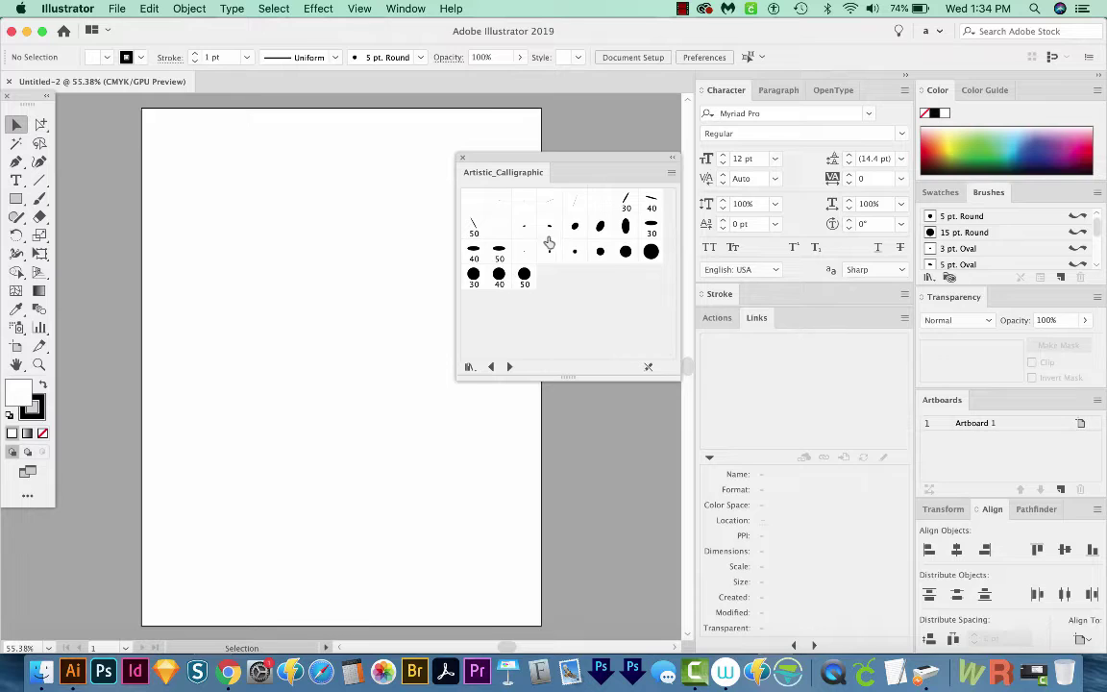
Step: Select the 15 pt. Round brush and set its Size option to Pressure
click(625, 252)
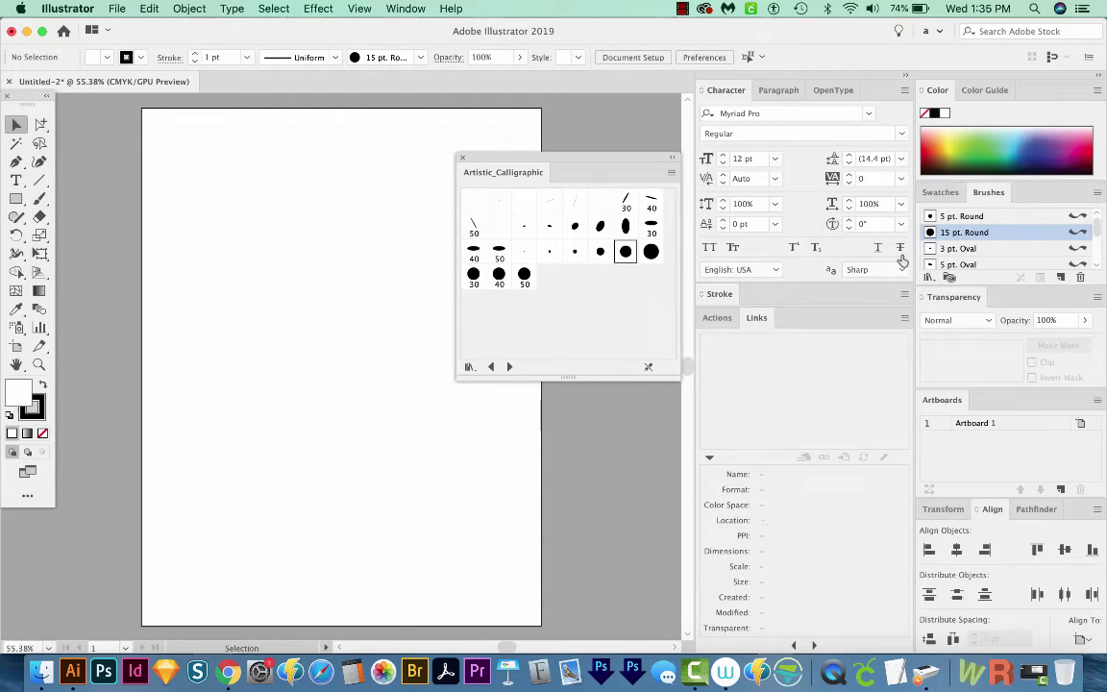
double_click(1004, 237)
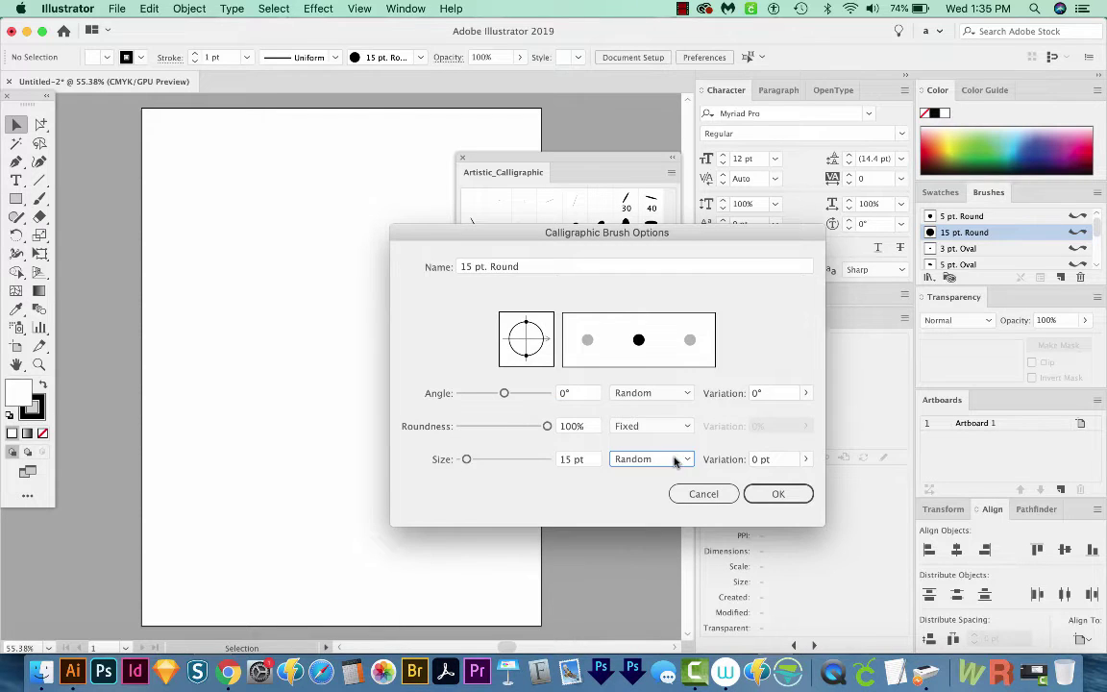
click(676, 461)
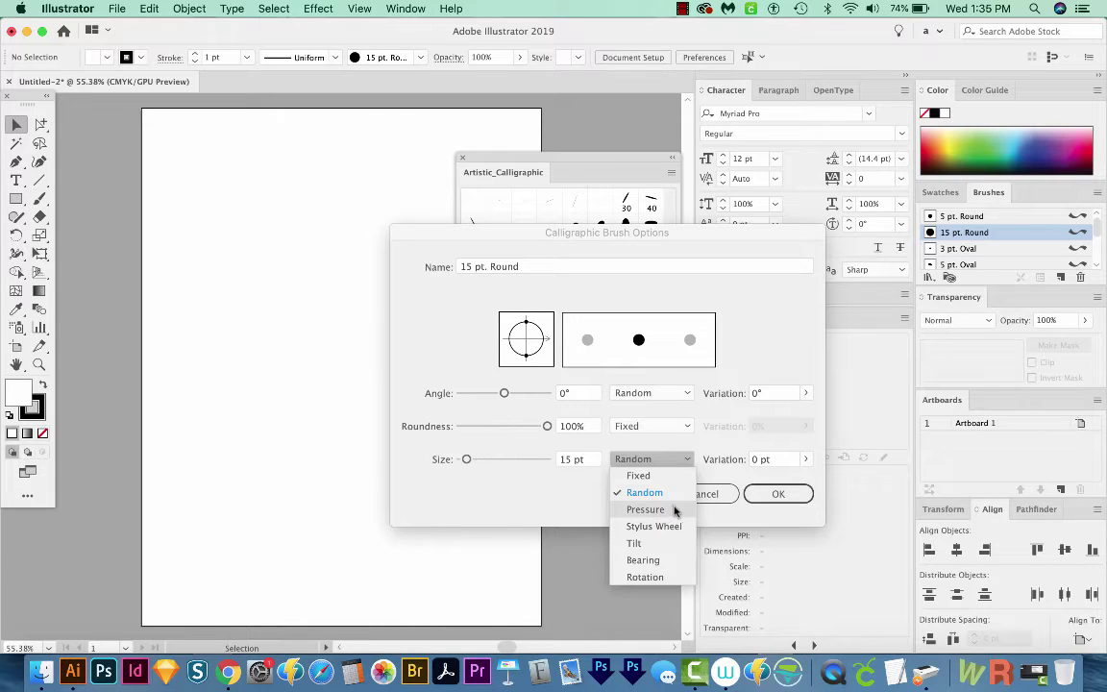
click(709, 451)
click(685, 458)
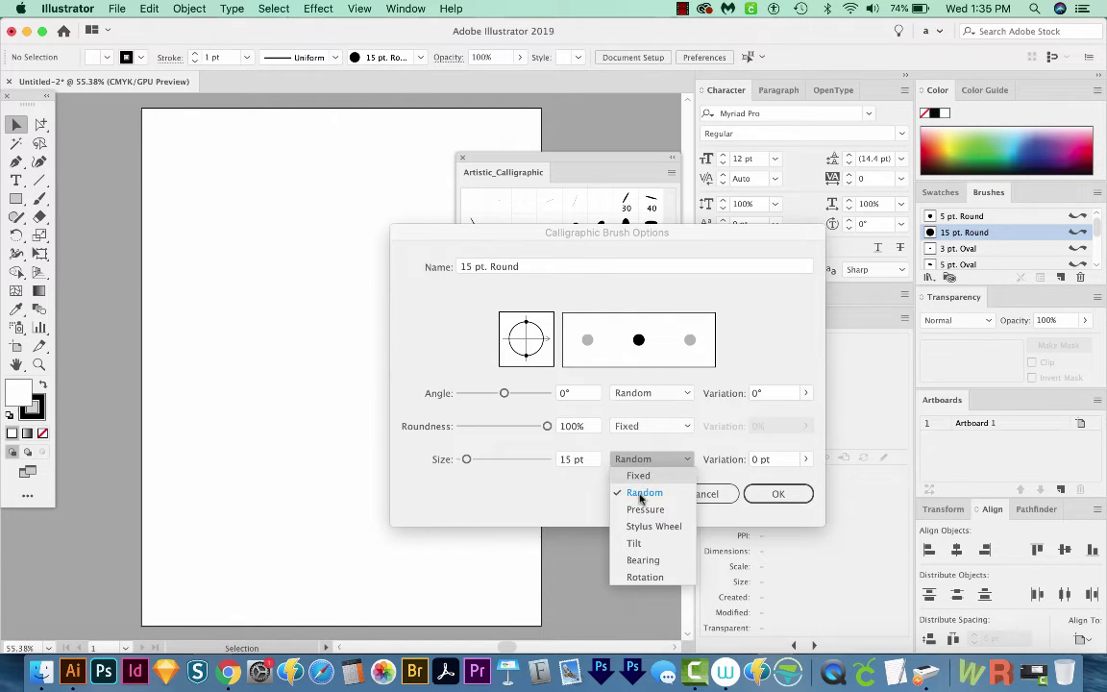
click(781, 494)
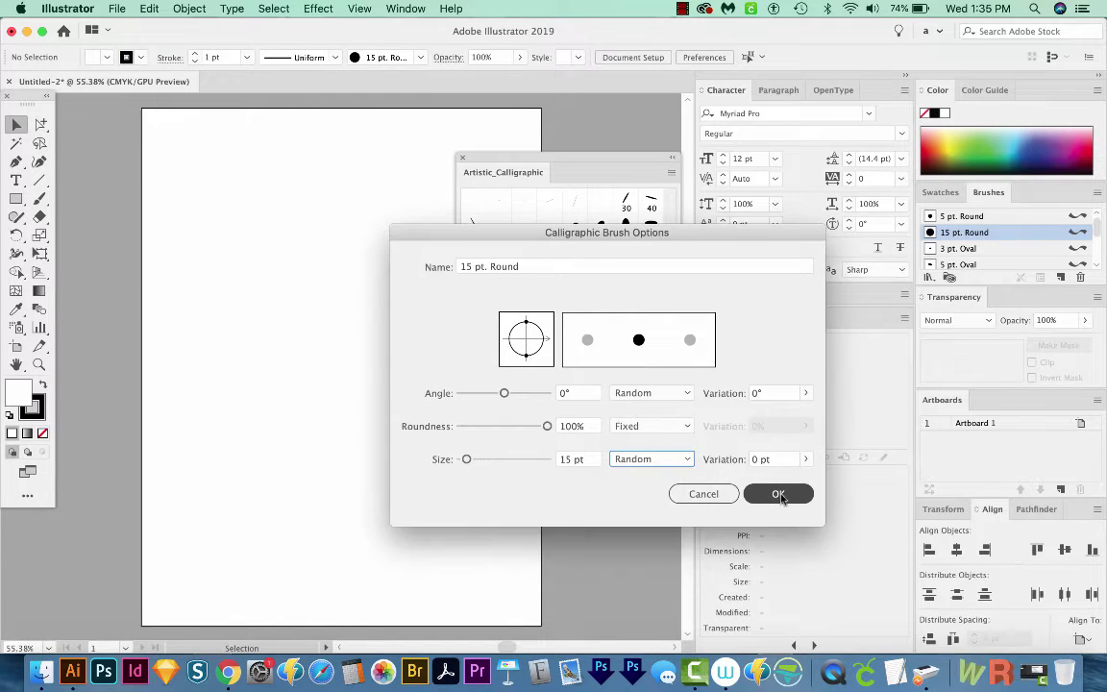
click(779, 494)
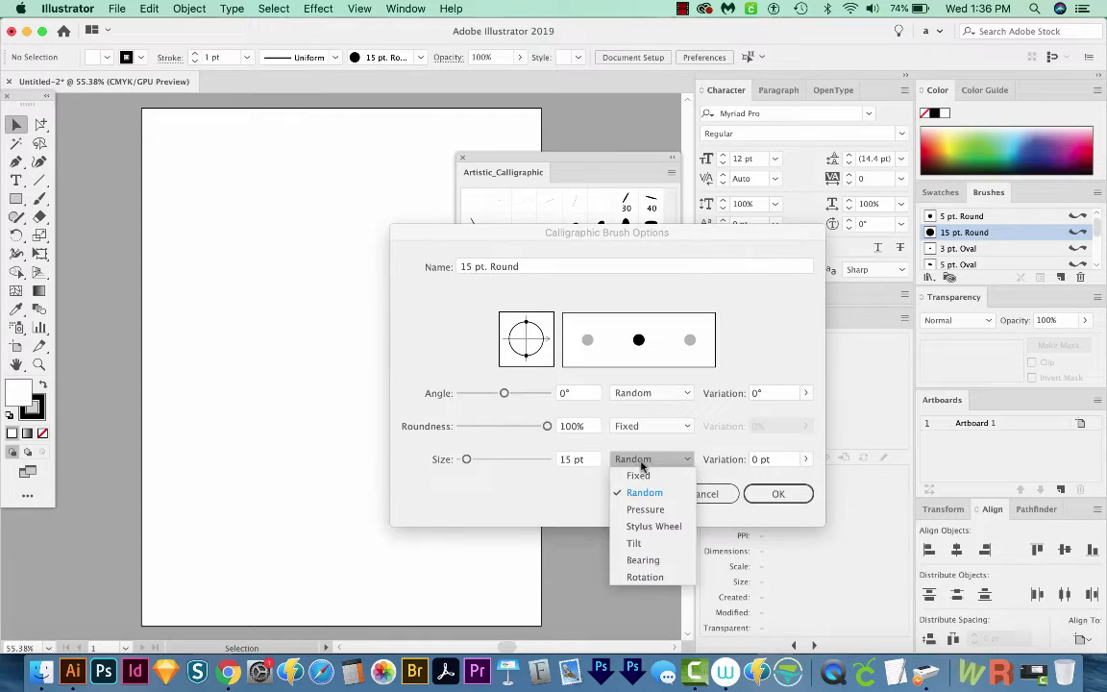
click(641, 510)
key(Tab)
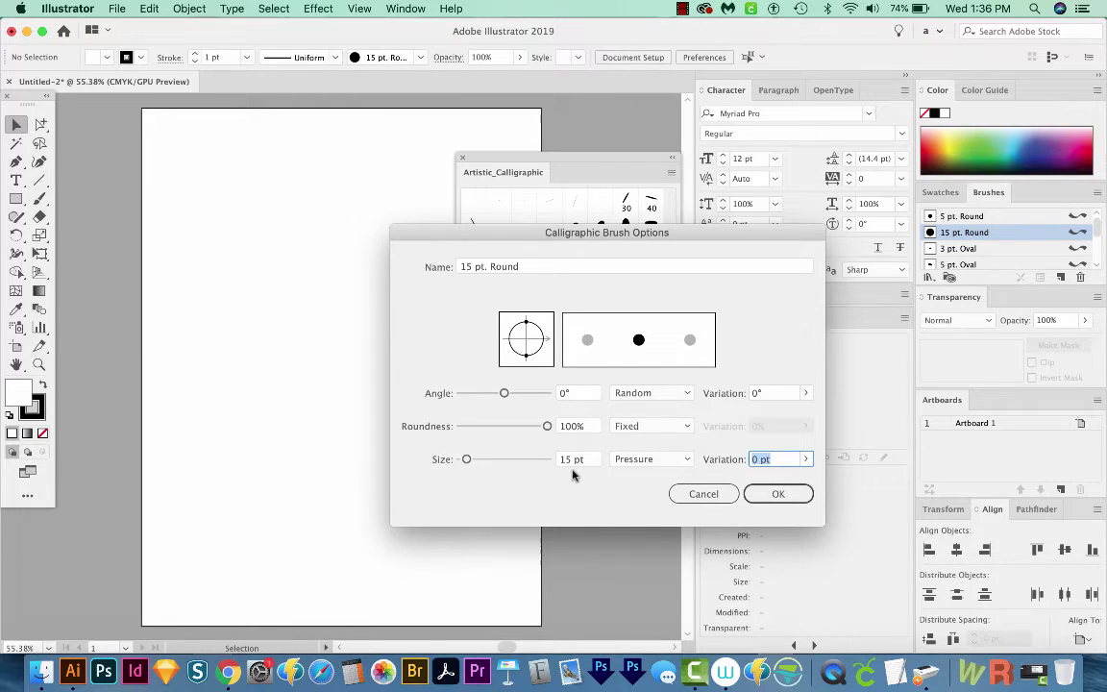
Step: Set the size variation to 15 pt, then paint a tapering black swirl on the left of the page
text(15)
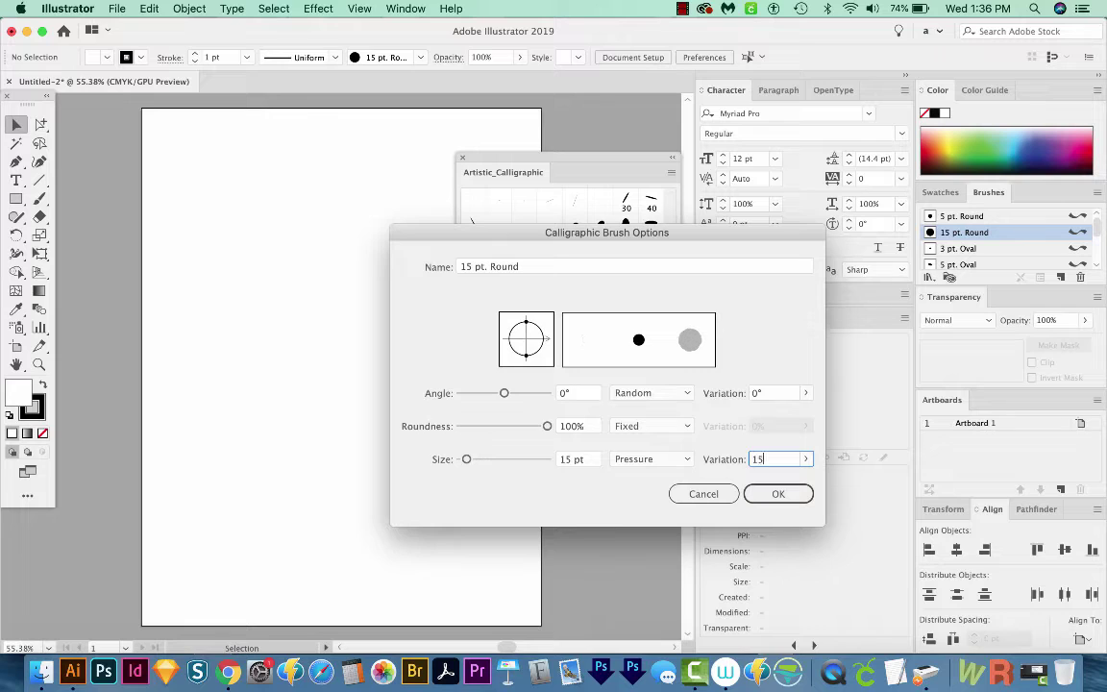
click(774, 492)
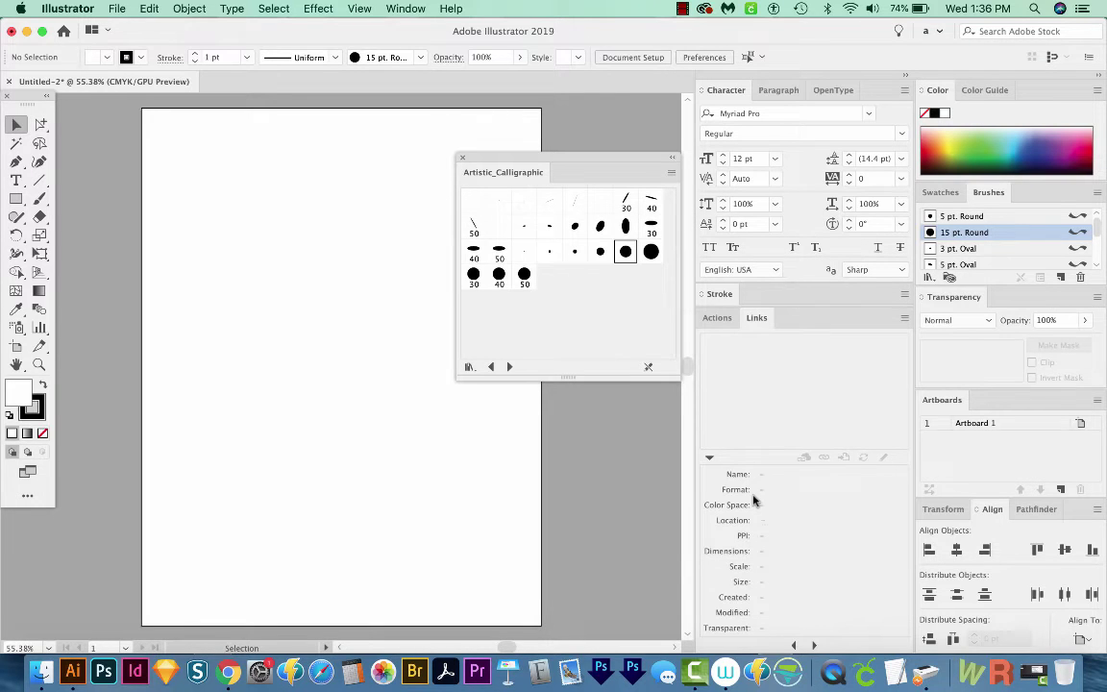
key(b)
mouse_move(176, 377)
mouse_down()
mouse_move(237, 355)
mouse_move(314, 373)
mouse_move(343, 352)
mouse_move(343, 318)
mouse_move(315, 317)
mouse_move(317, 330)
mouse_up()
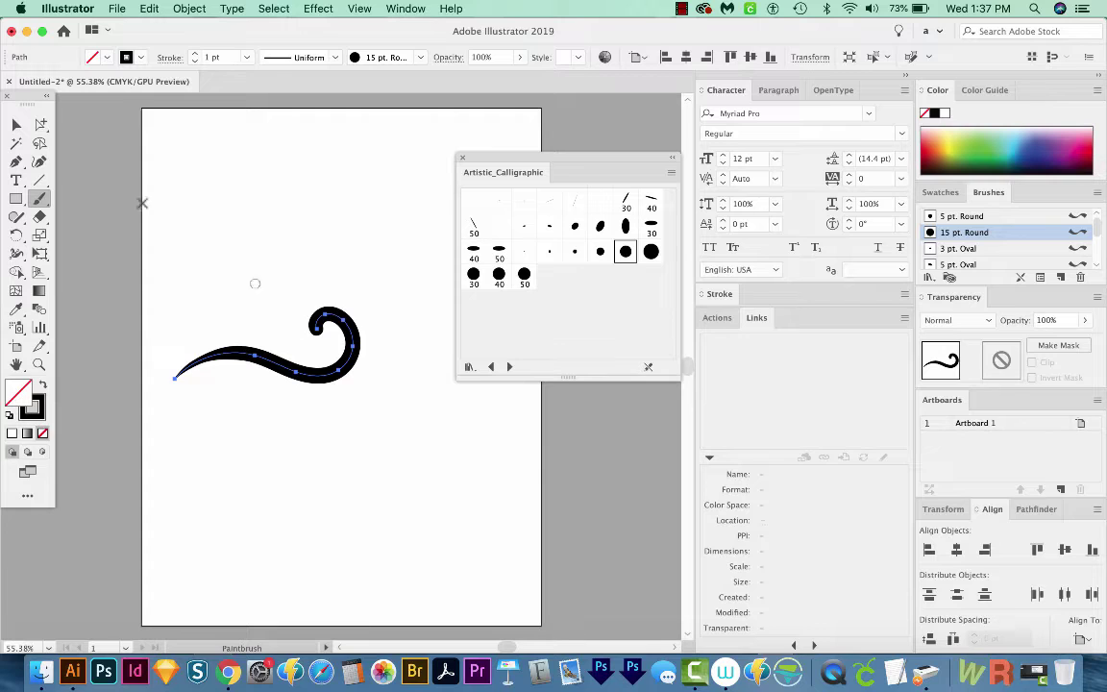
Step: Reopen the 15 pt. Round brush options and verify Size stays on Pressure
double_click(38, 198)
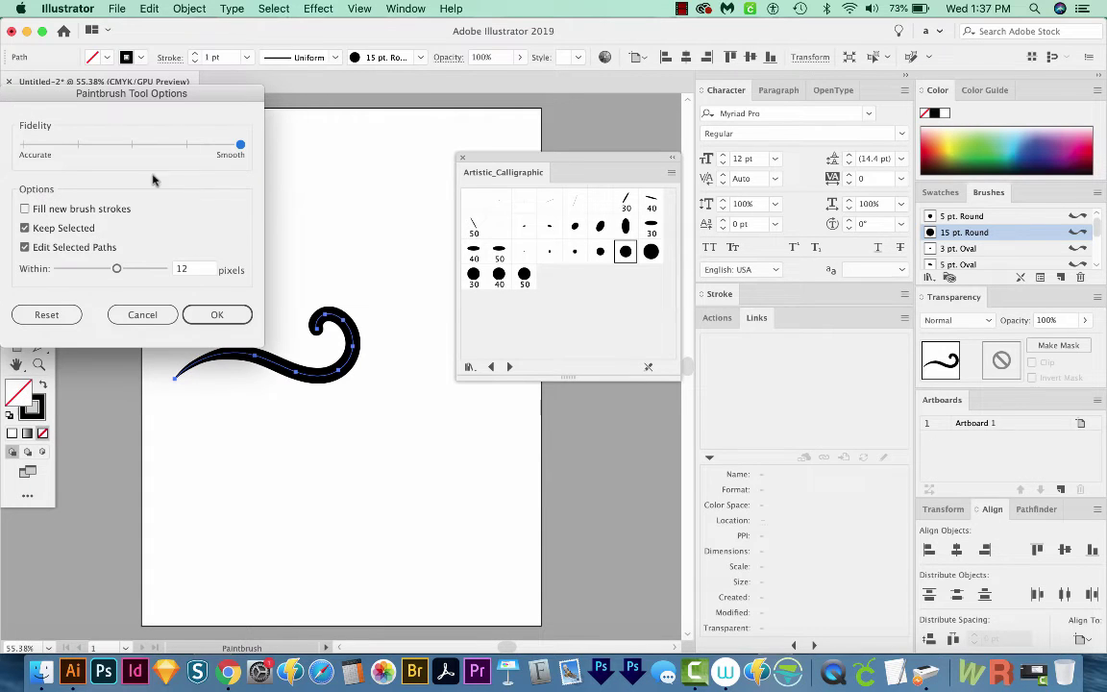
click(193, 315)
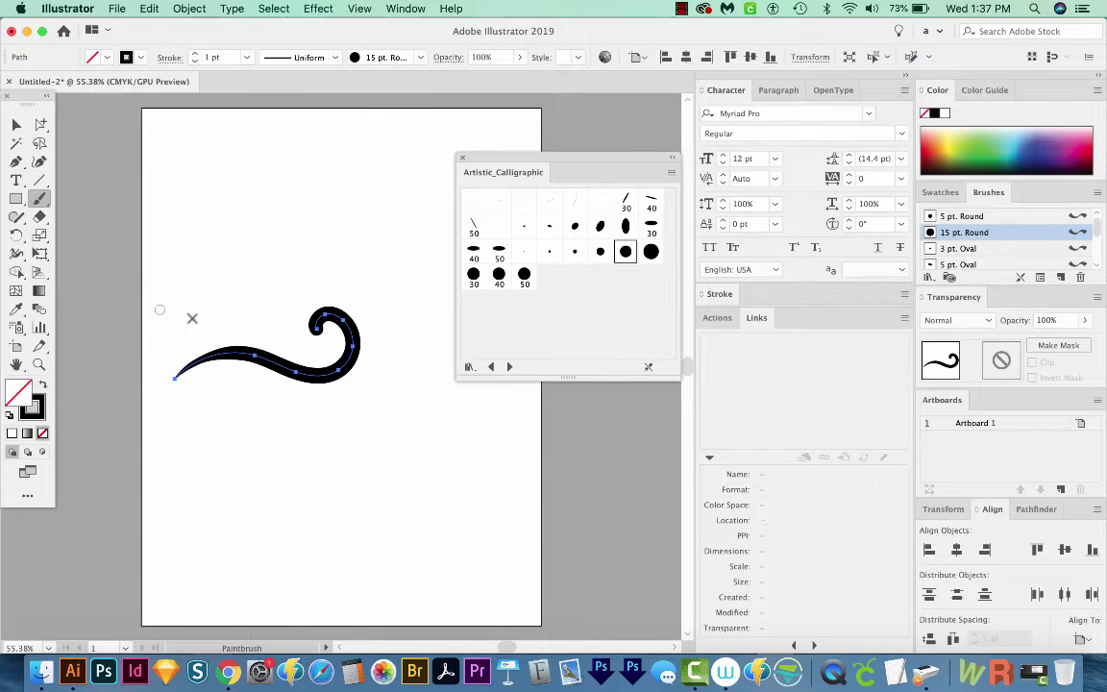
double_click(1001, 236)
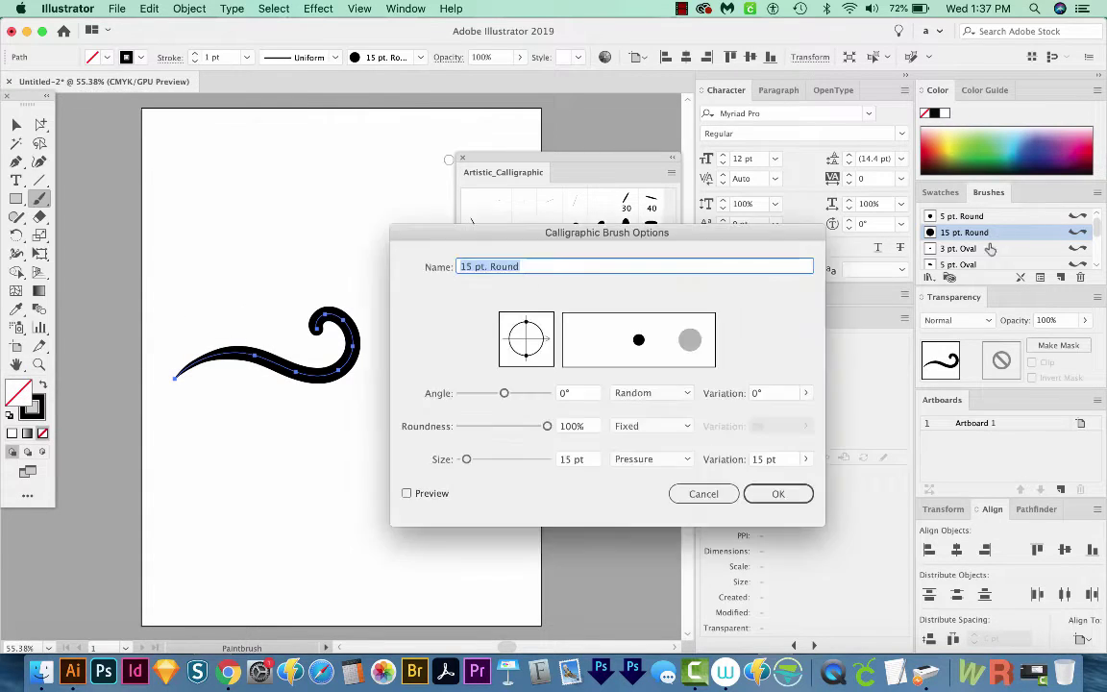
click(659, 460)
click(659, 459)
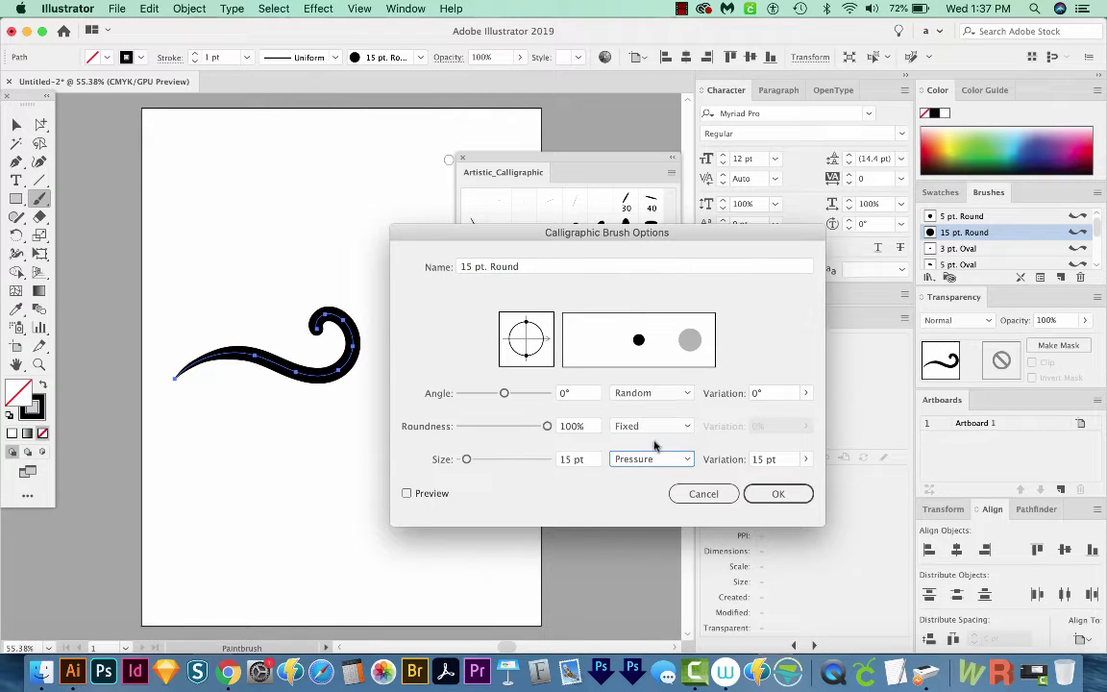
Step: Dismiss the brush options and open Security & Privacy in System Preferences
key(Escape)
click(259, 670)
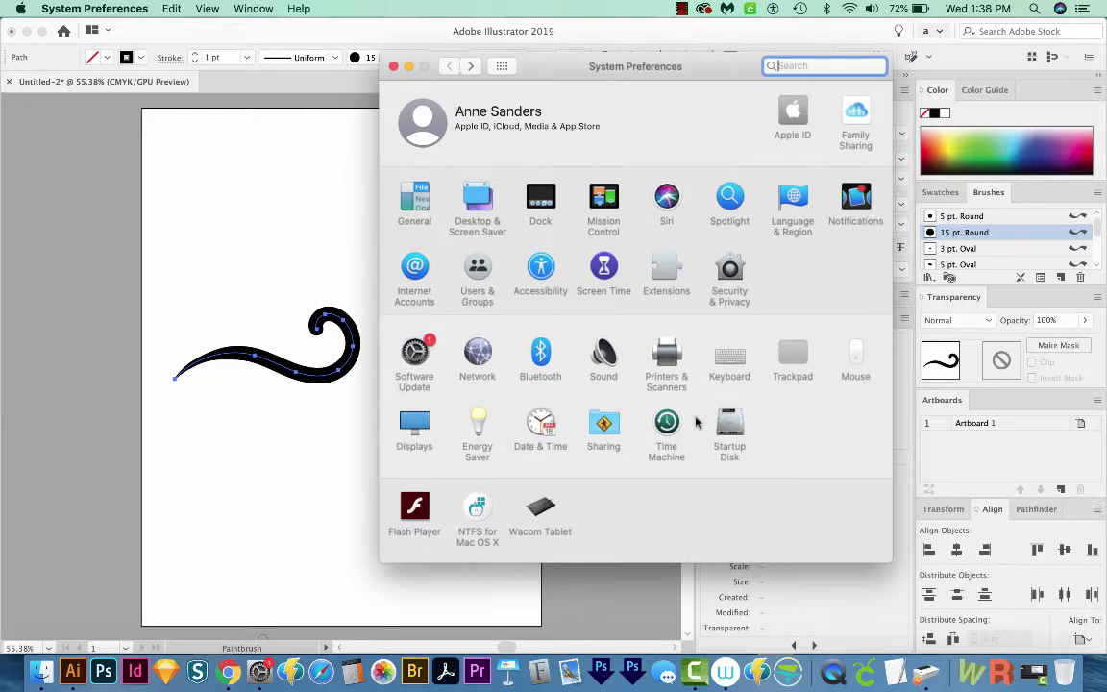
click(731, 274)
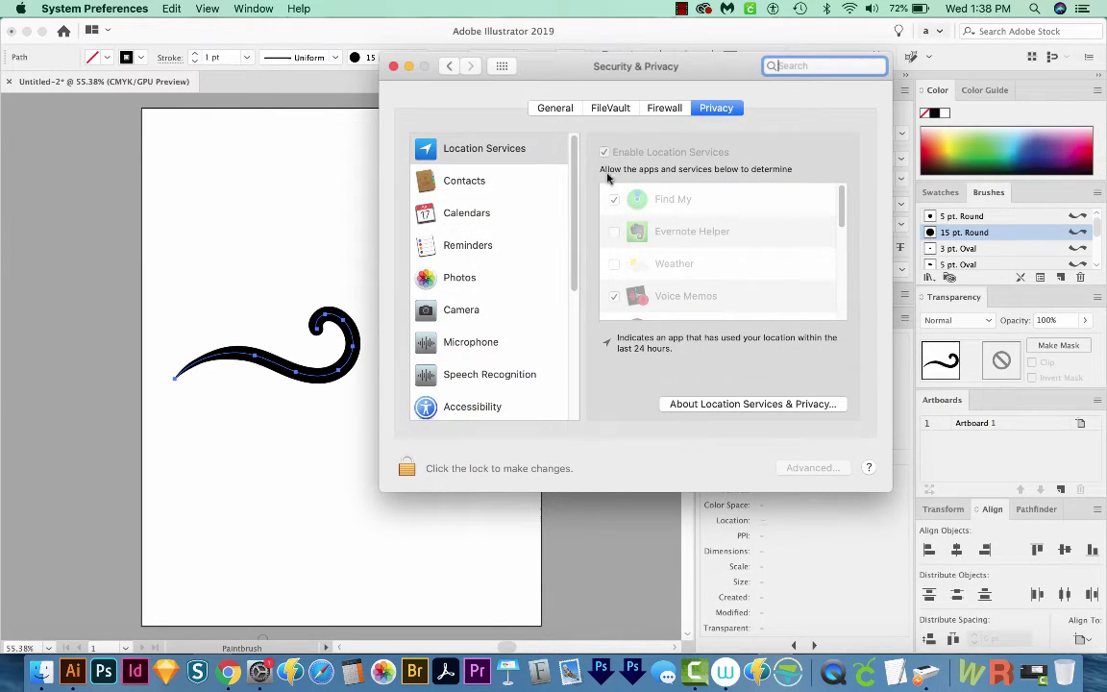
scroll(571, 223, down, 1)
scroll(571, 223, down, 5)
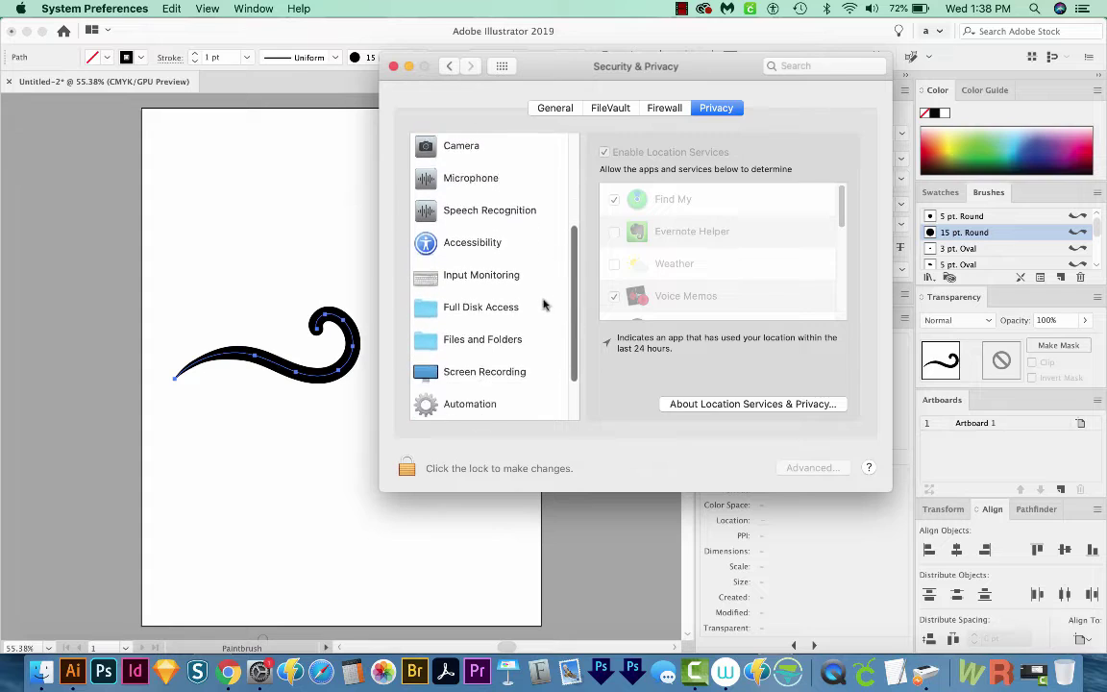
Step: Check the Automation and Input Monitoring entries for the Wacom apps, then close System Preferences
click(489, 351)
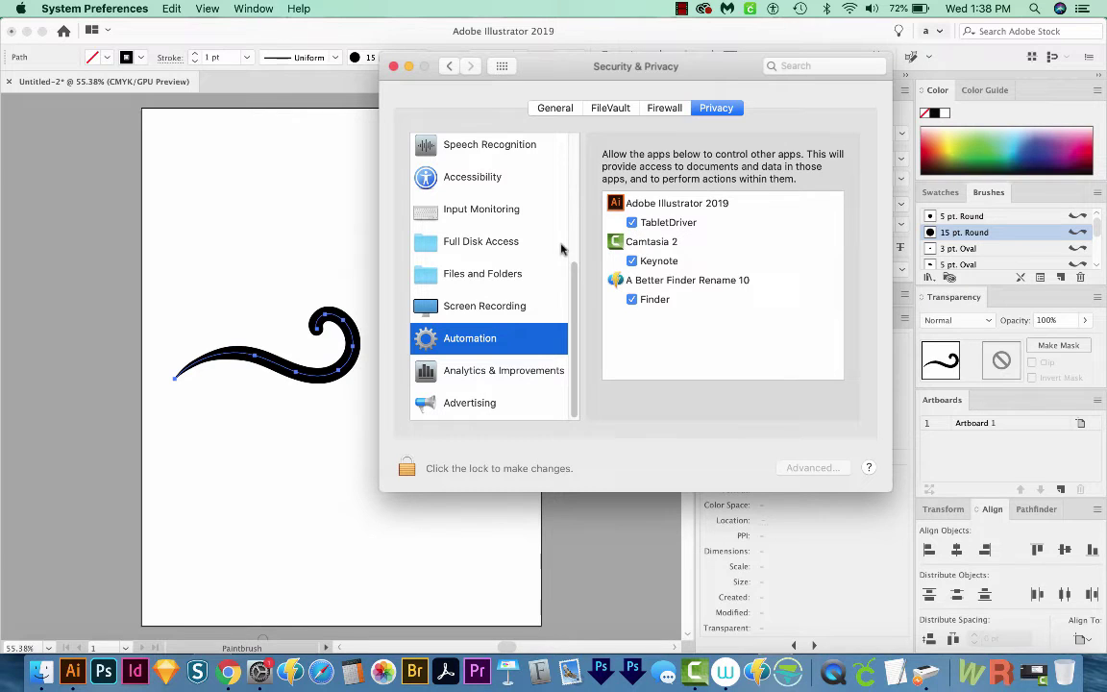
click(485, 210)
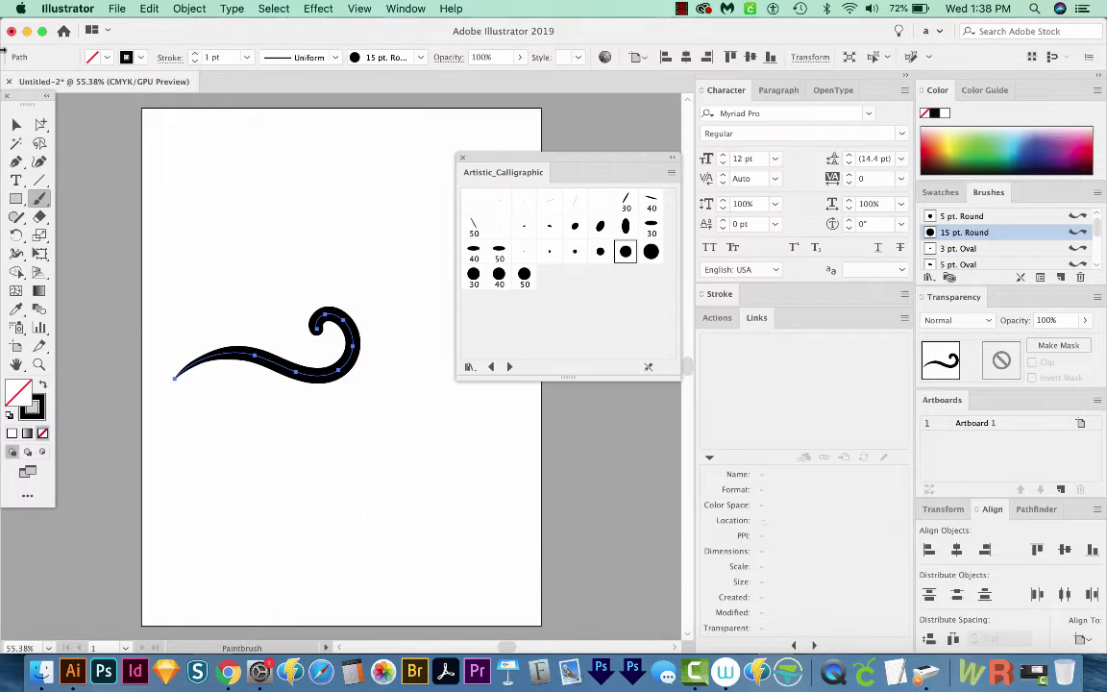
click(395, 69)
Step: Open the Wacom 6D Brushes > 6d Art Pen Brushes library from the Brushes panel menu
click(1098, 192)
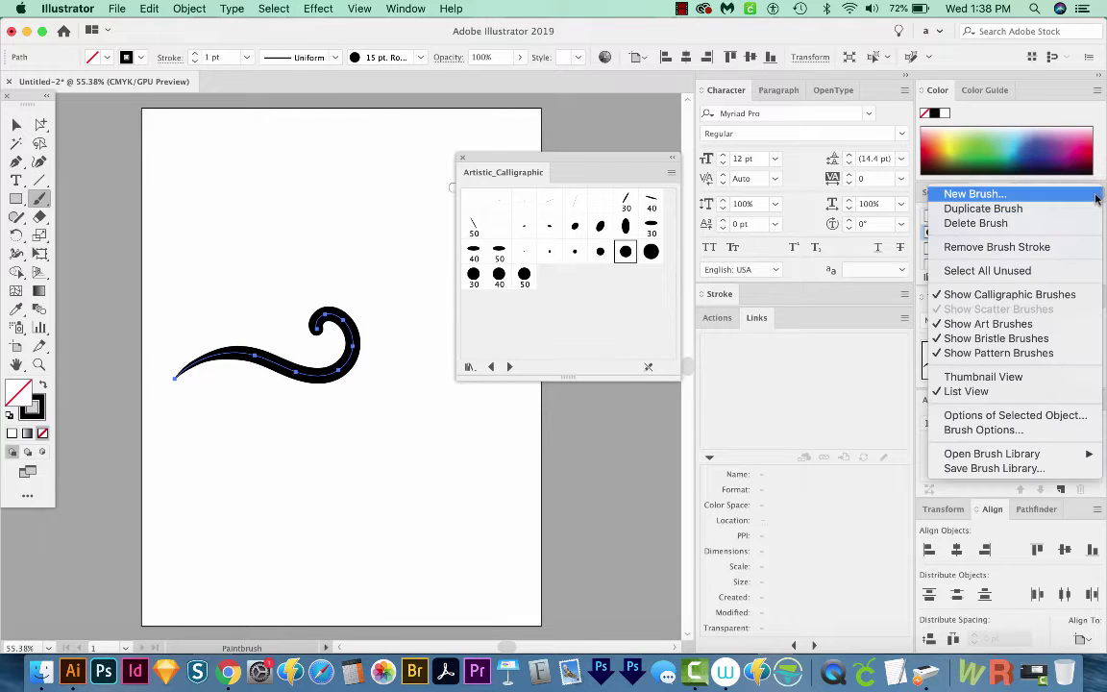
mouse_move(995, 456)
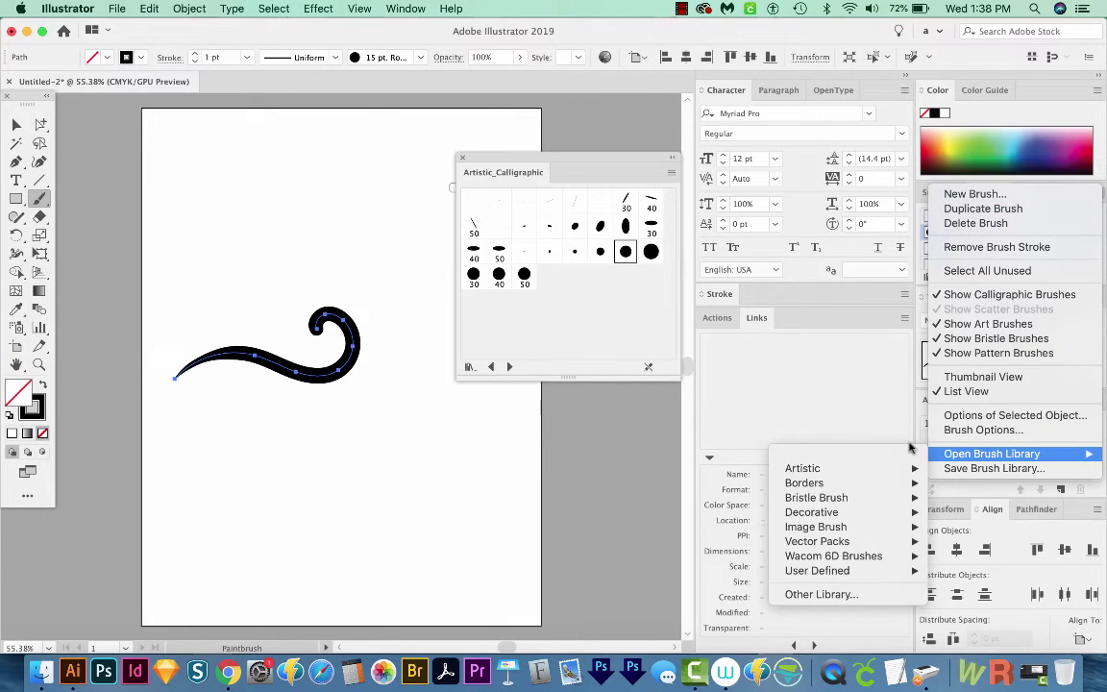
mouse_move(859, 559)
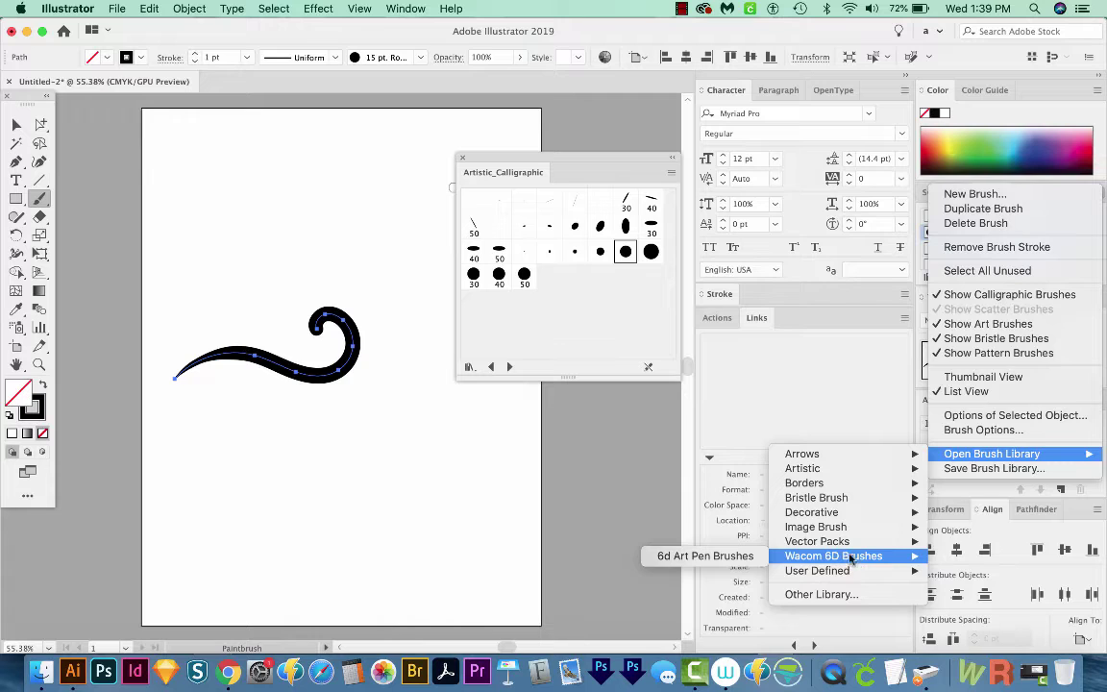
click(711, 556)
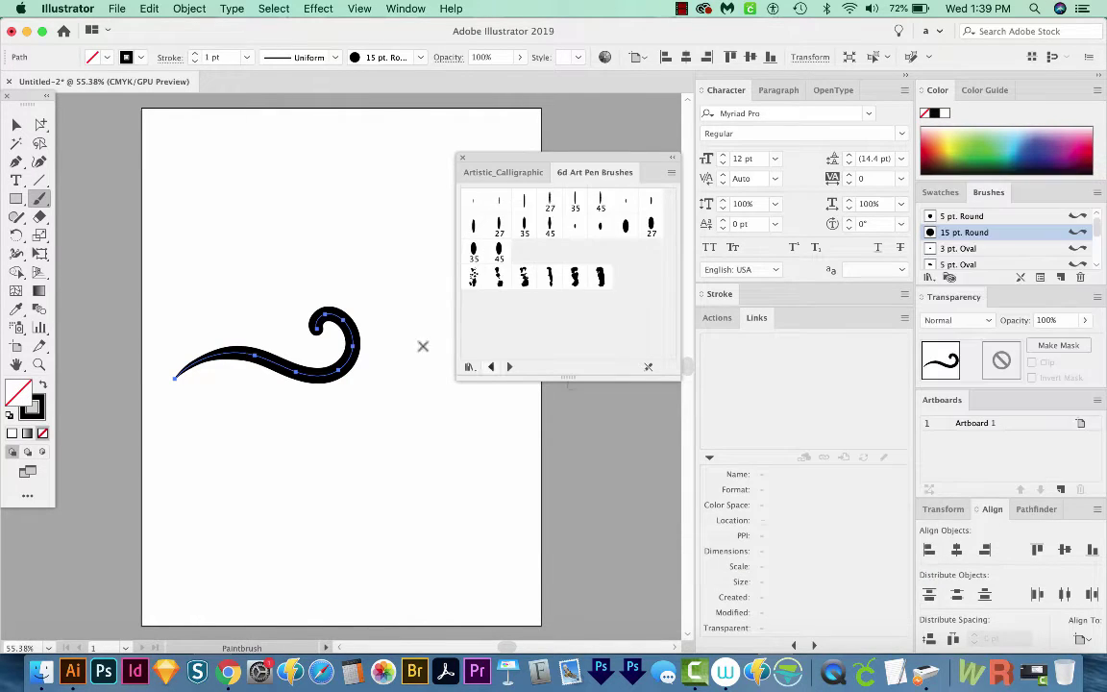
Step: Apply the 6d Art Brush: medium 35pt and paint a second, larger swirl lower on the page
click(524, 230)
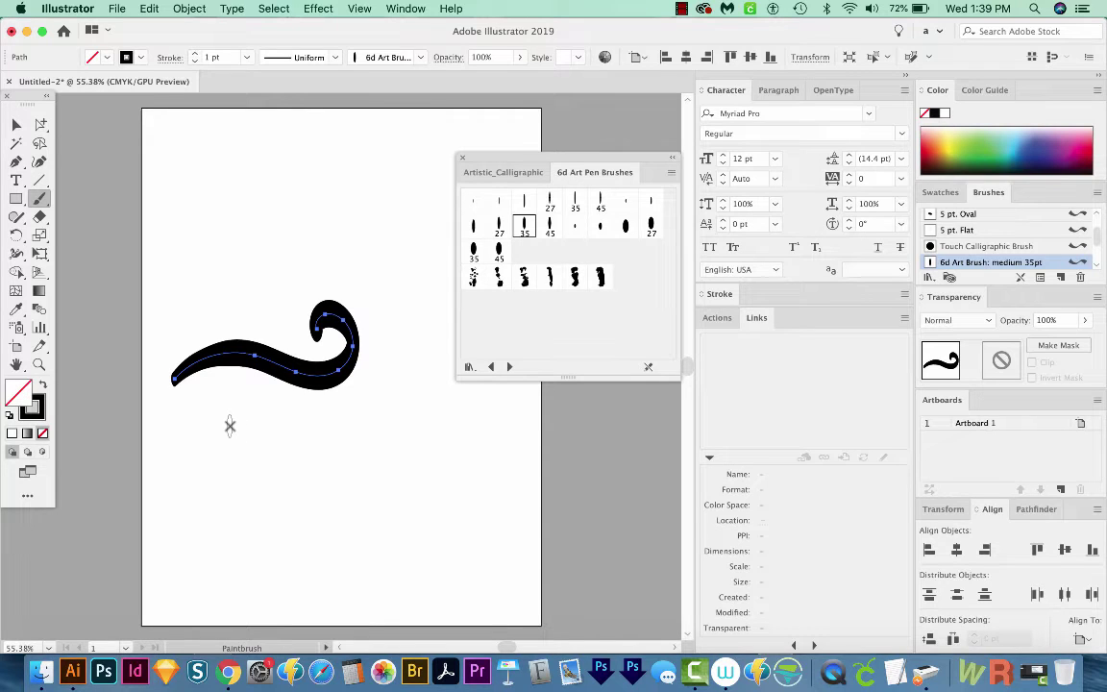
mouse_move(196, 505)
mouse_down()
mouse_move(246, 482)
mouse_move(353, 515)
mouse_move(432, 494)
mouse_move(454, 420)
mouse_move(430, 392)
mouse_move(405, 390)
mouse_move(383, 407)
mouse_move(389, 444)
mouse_up()
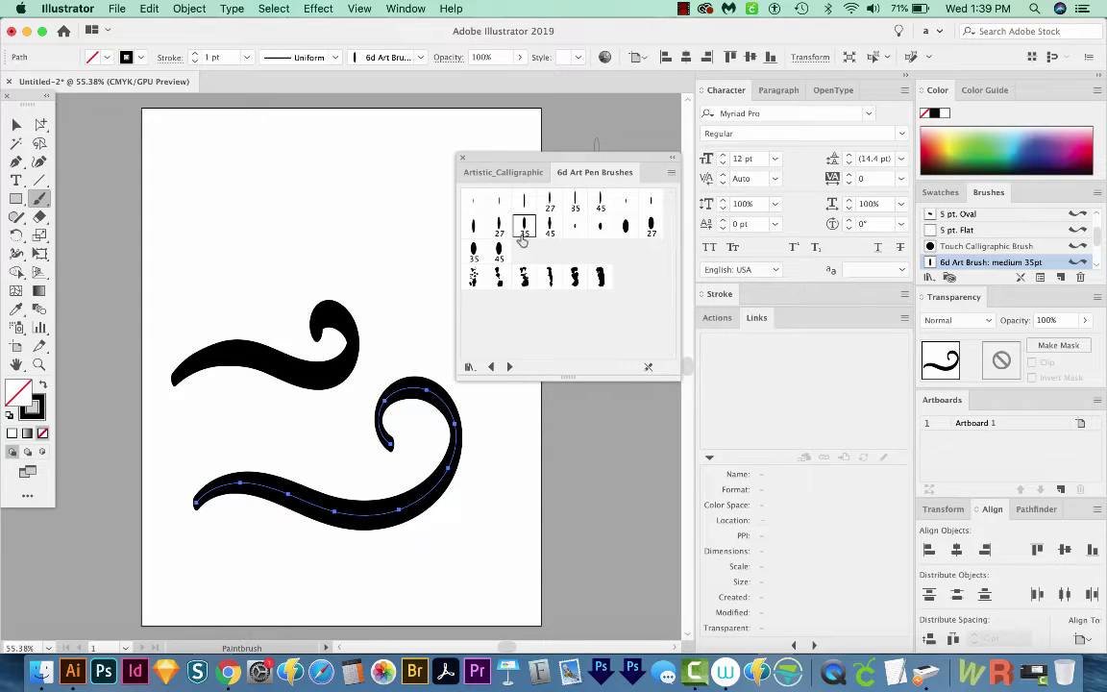
Step: Set the medium 35pt brush to angle 91°, roundness 92%, size 48 pt, variation 40 pt, applied to existing strokes
double_click(929, 263)
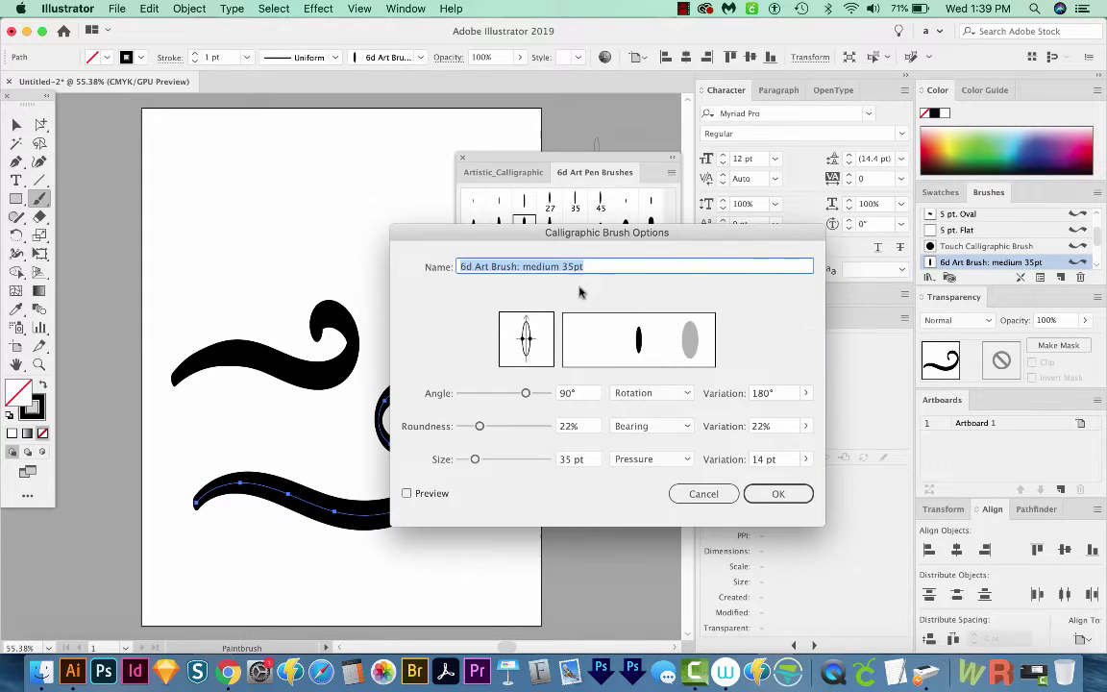
mouse_move(527, 393)
mouse_down()
mouse_move(507, 393)
mouse_move(526, 393)
mouse_up()
drag(479, 426, 541, 429)
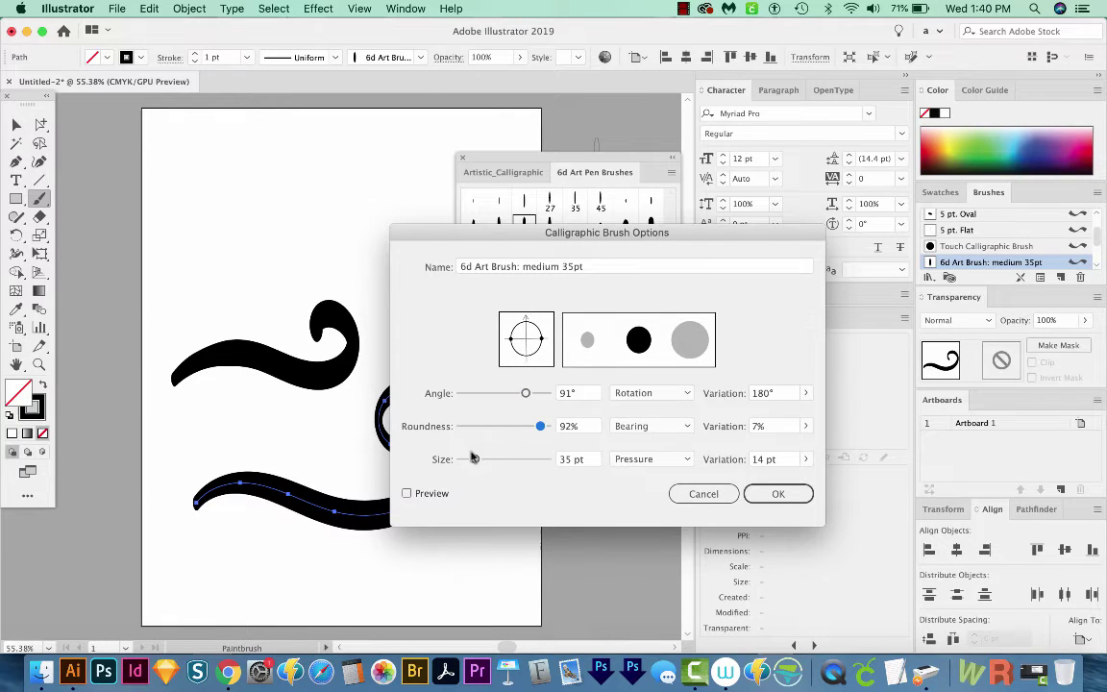
drag(475, 459, 480, 458)
click(805, 459)
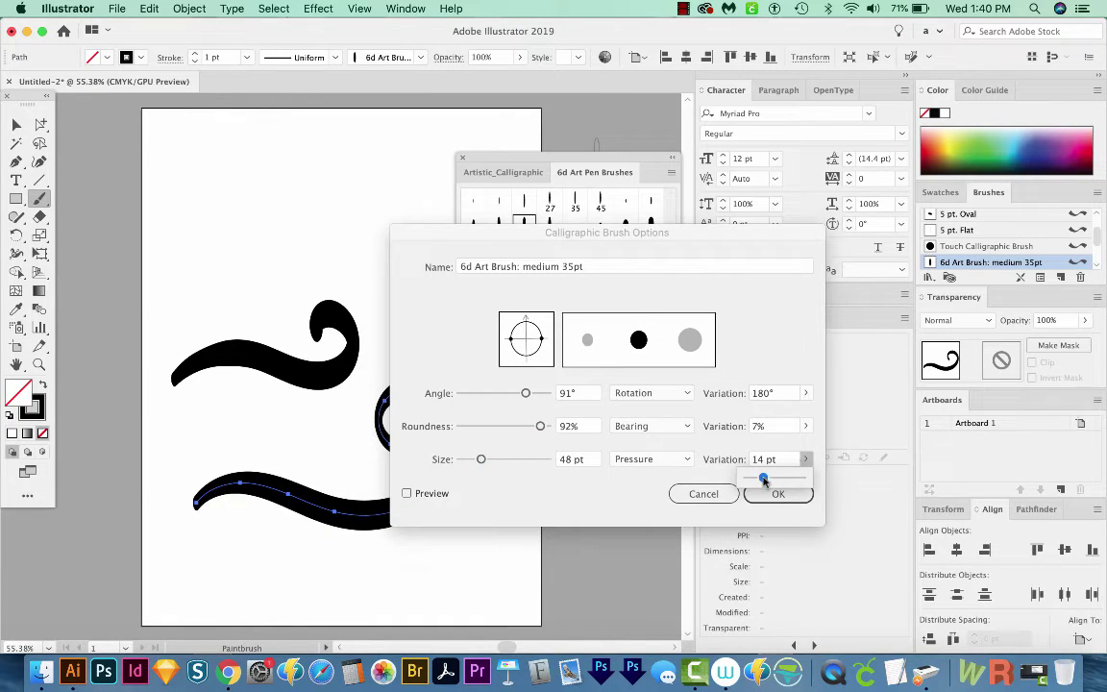
mouse_move(764, 480)
mouse_down()
mouse_move(786, 483)
mouse_move(776, 494)
mouse_up()
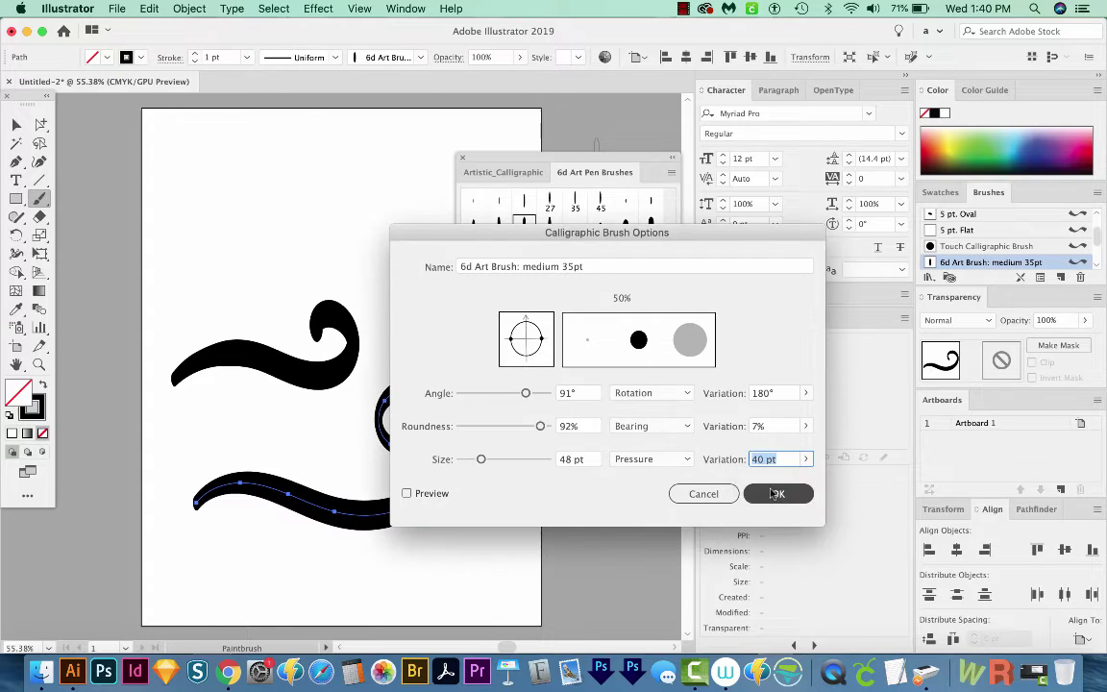
click(776, 494)
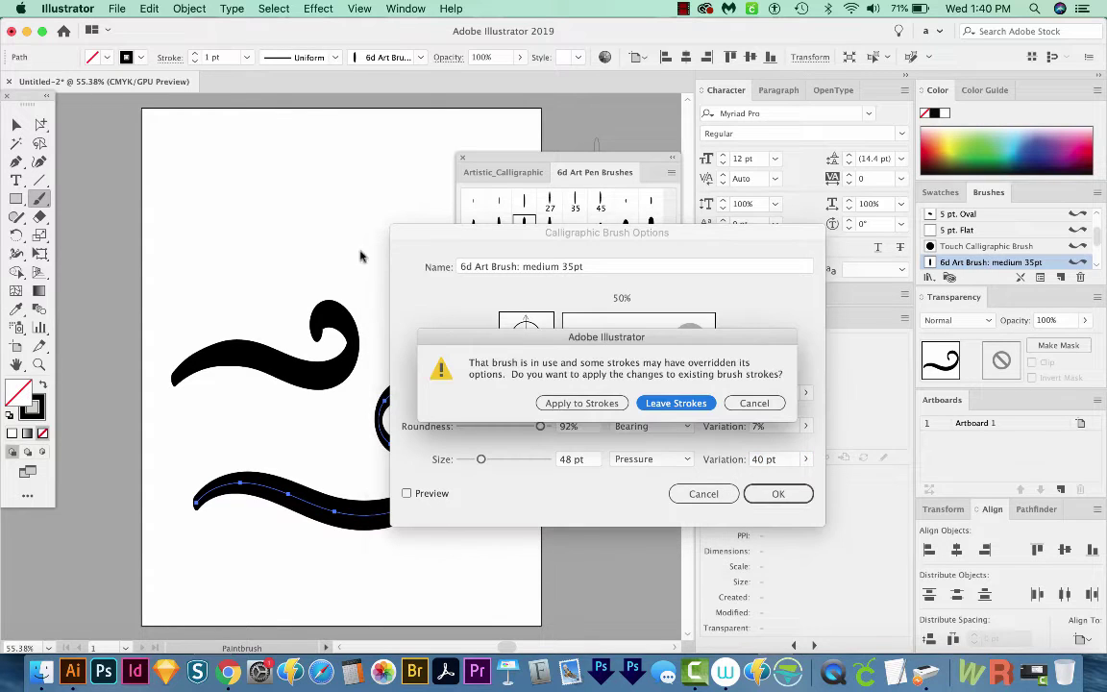
click(620, 405)
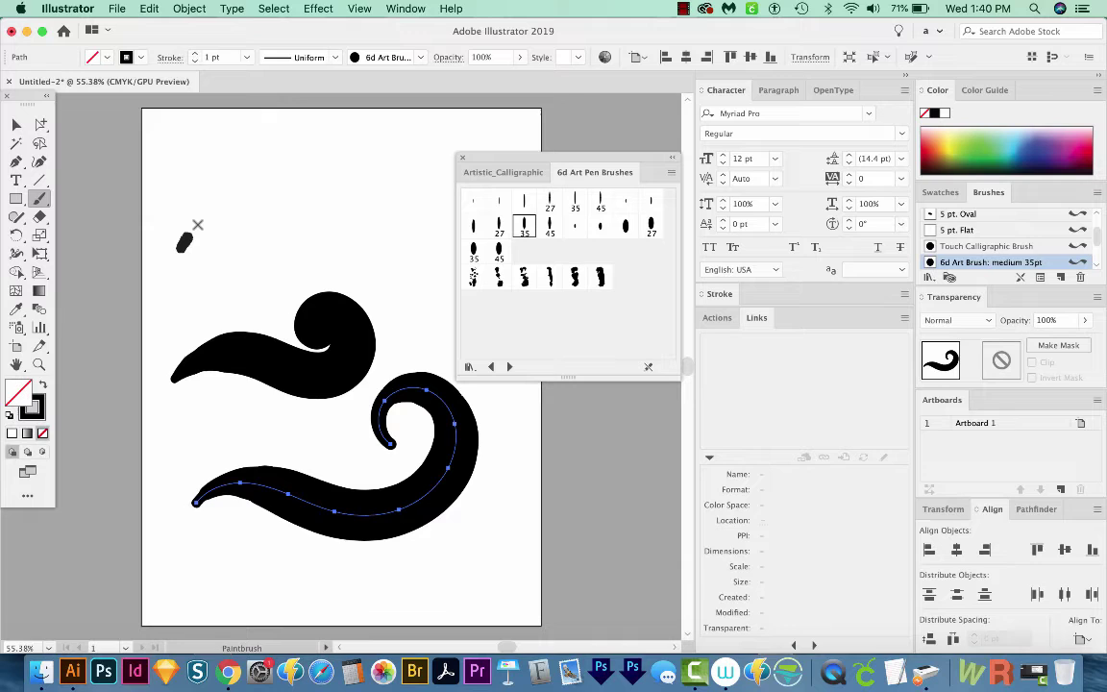
Step: Paint a top swirl, give it the Denim Seam brush, and add denim swirls below it and bottom right
mouse_move(180, 248)
mouse_down()
mouse_move(247, 206)
mouse_move(318, 221)
mouse_move(371, 209)
mouse_move(383, 147)
mouse_move(360, 128)
mouse_move(329, 163)
mouse_up()
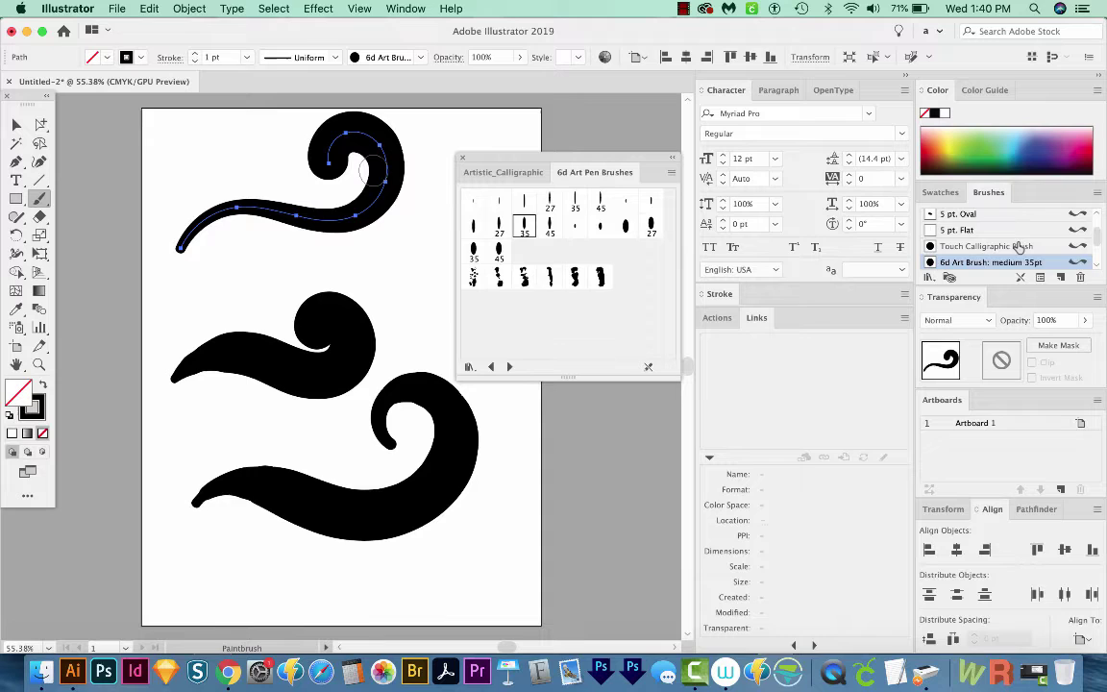
scroll(1021, 247, down, 2)
click(963, 261)
mouse_move(197, 289)
mouse_down()
mouse_move(435, 246)
mouse_move(435, 232)
mouse_up()
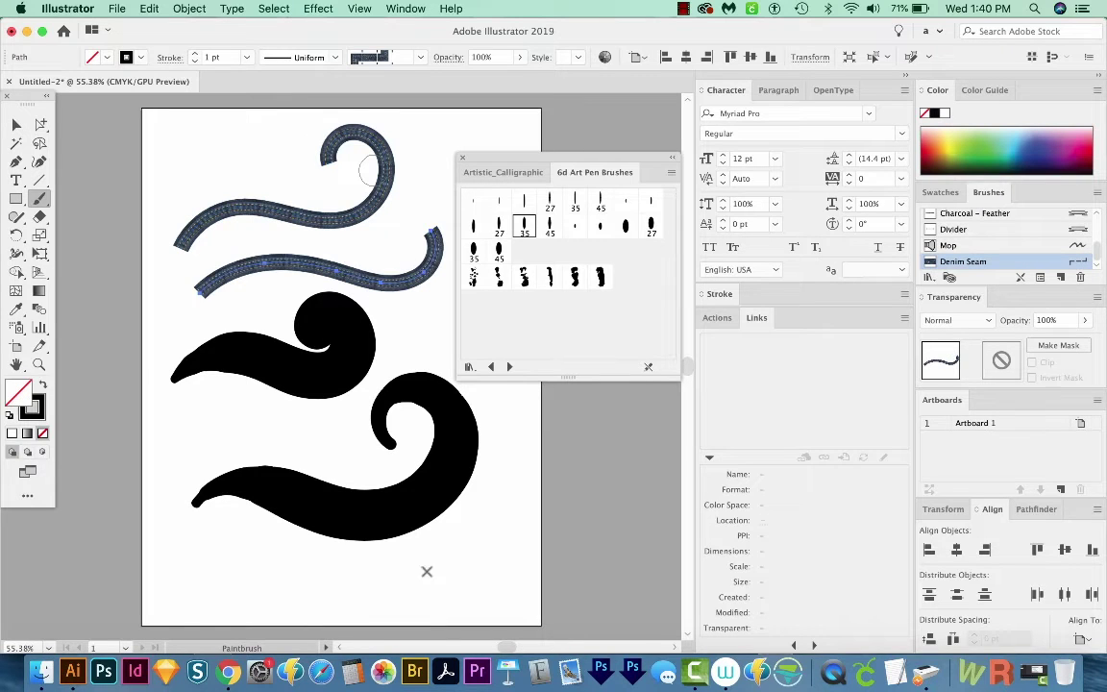
mouse_move(327, 596)
mouse_down()
mouse_move(383, 563)
mouse_move(462, 567)
mouse_move(548, 512)
mouse_move(543, 458)
mouse_move(501, 513)
mouse_up()
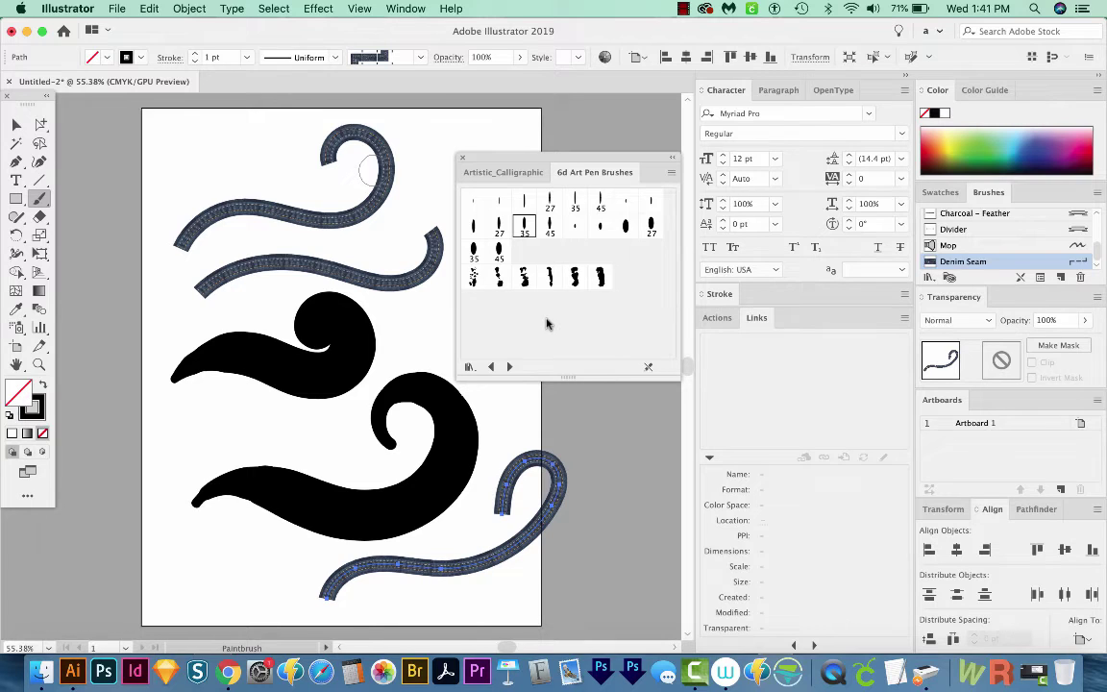
Step: Launch Wacom Desktop Center by searching 'WACOM' in Spotlight
key(super+space)
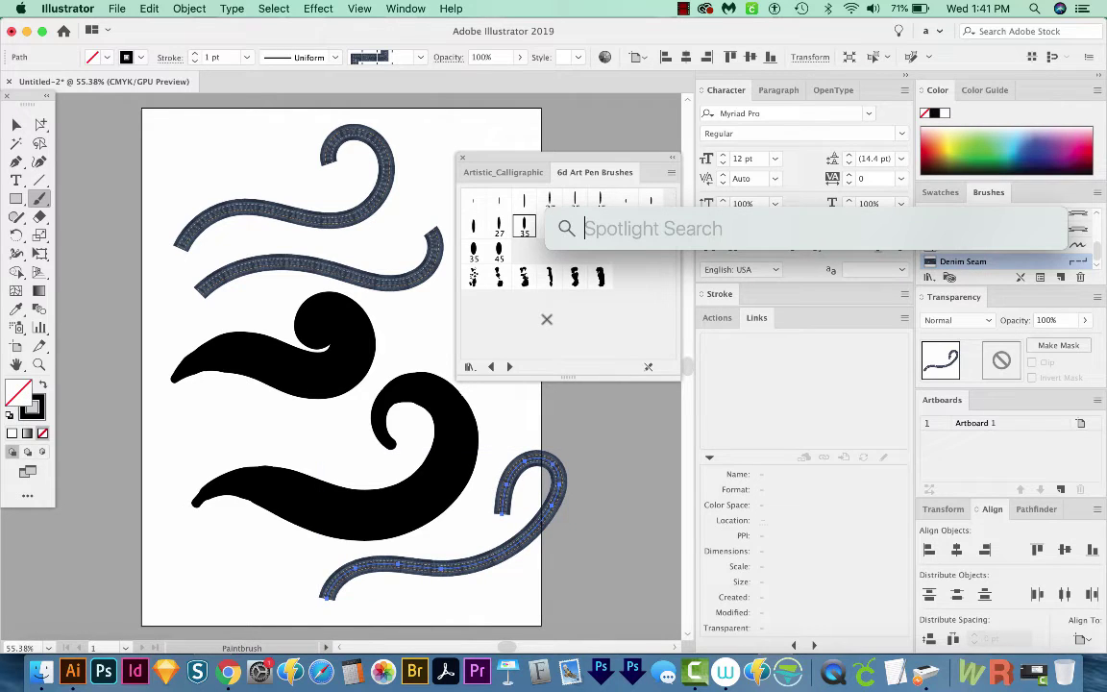
text(WA)
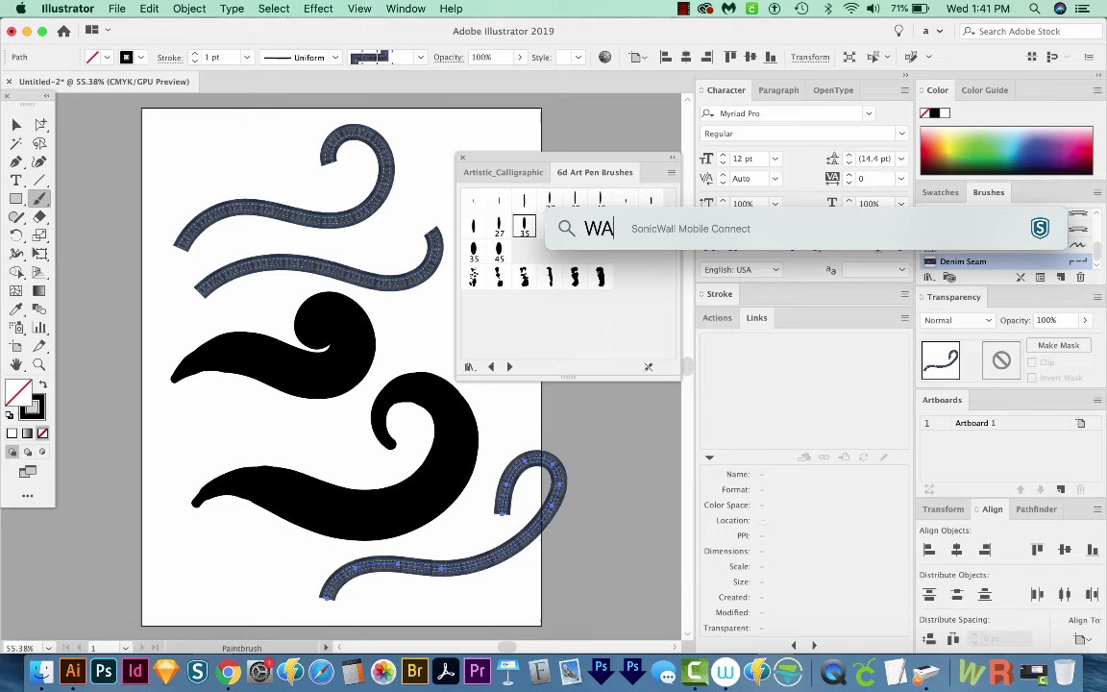
text(COM)
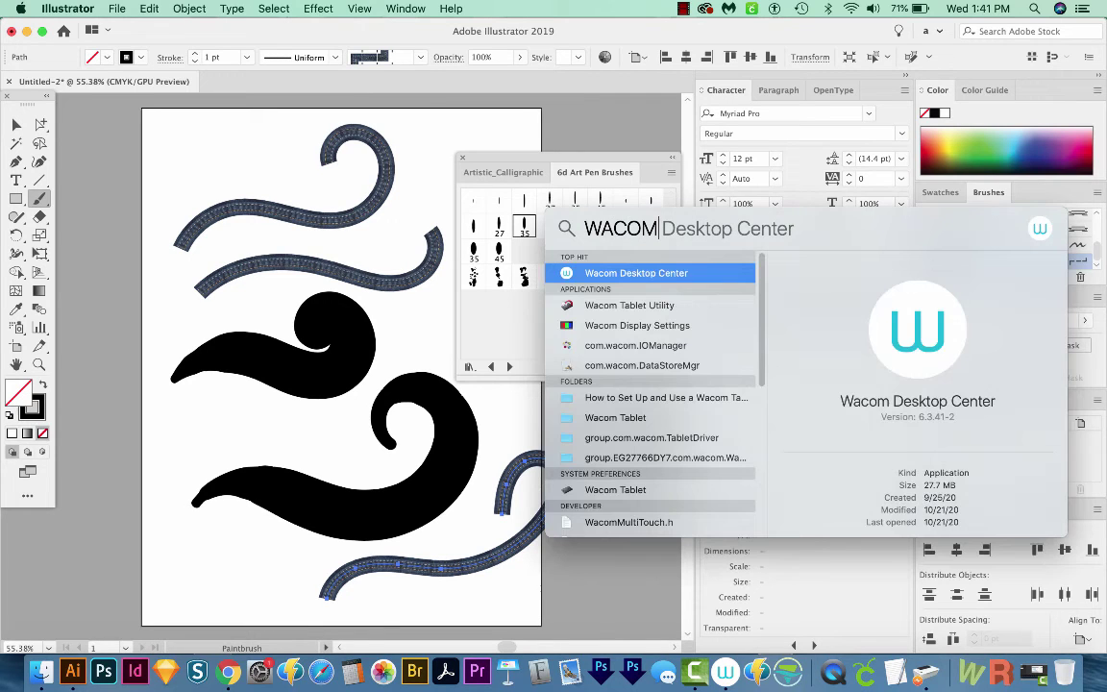
key(Return)
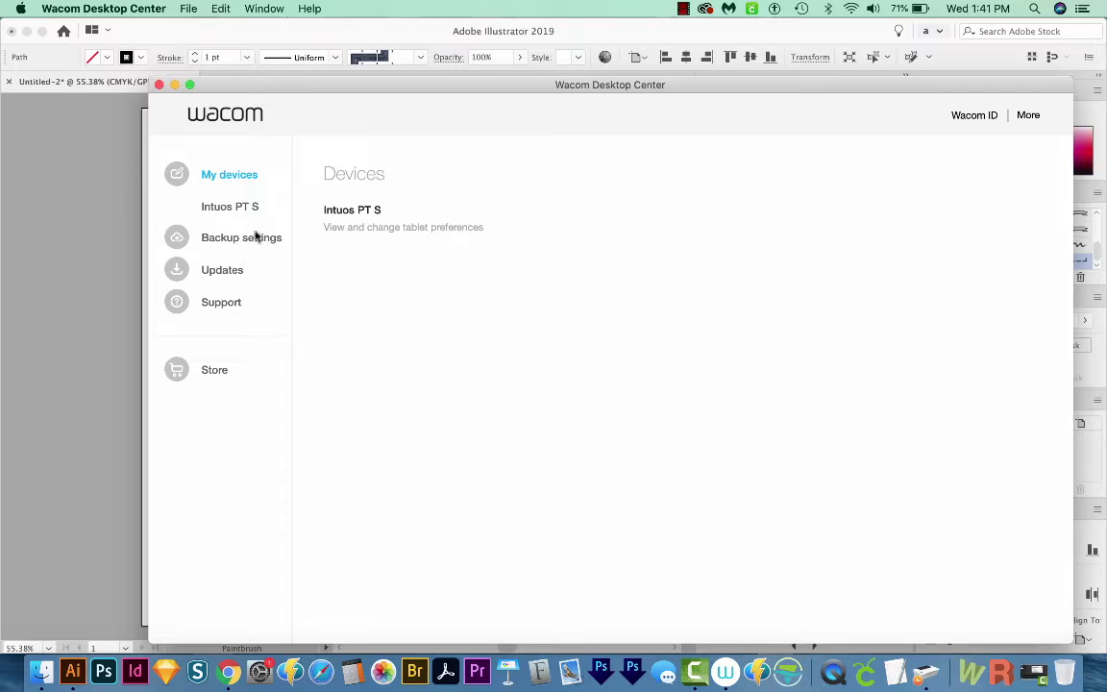
Step: Check that the tablet driver is current at 6.3.41-2, then bring Illustrator back to the front
click(229, 274)
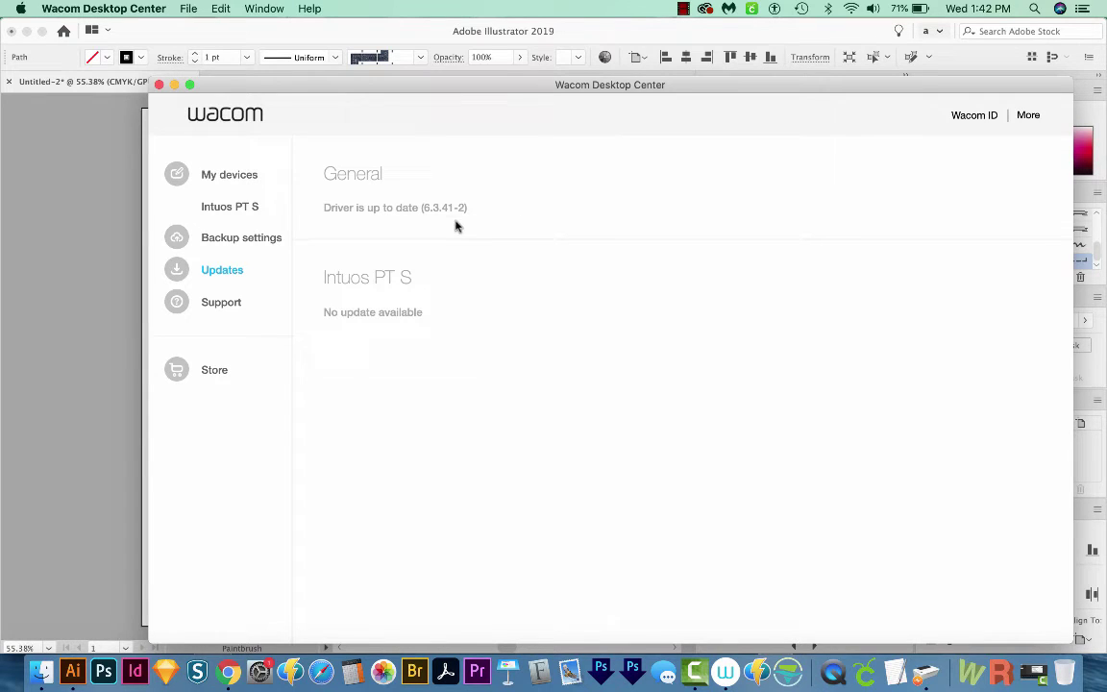
click(130, 351)
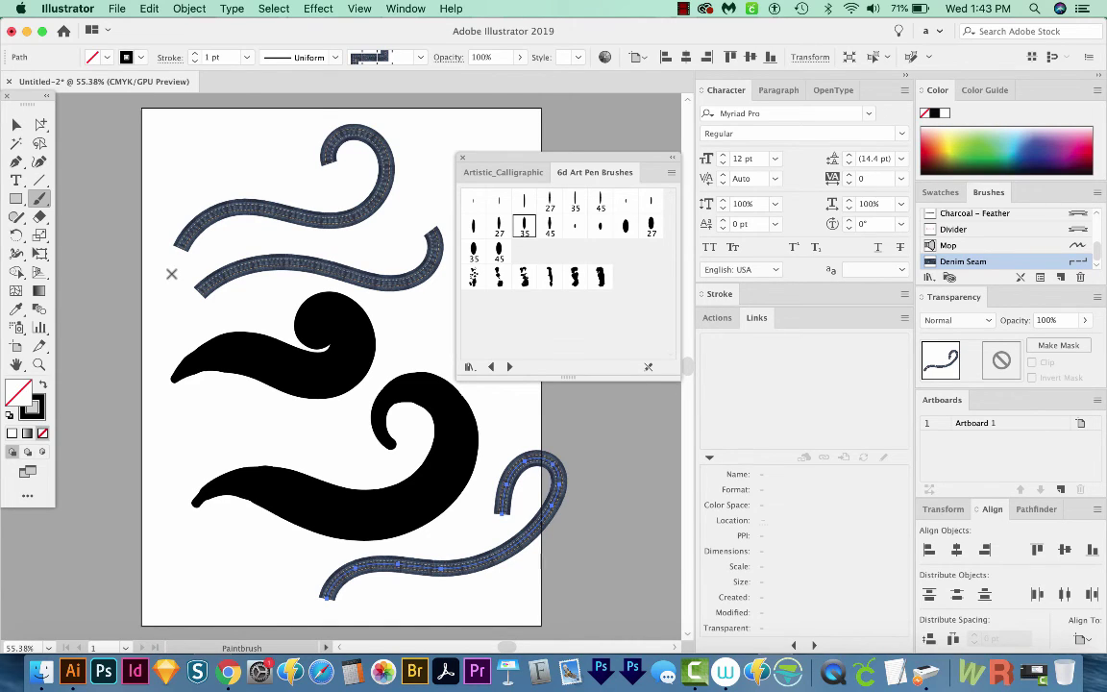
Step: Switch to the Selection tool (V) to pick the drawn swirls
key(v)
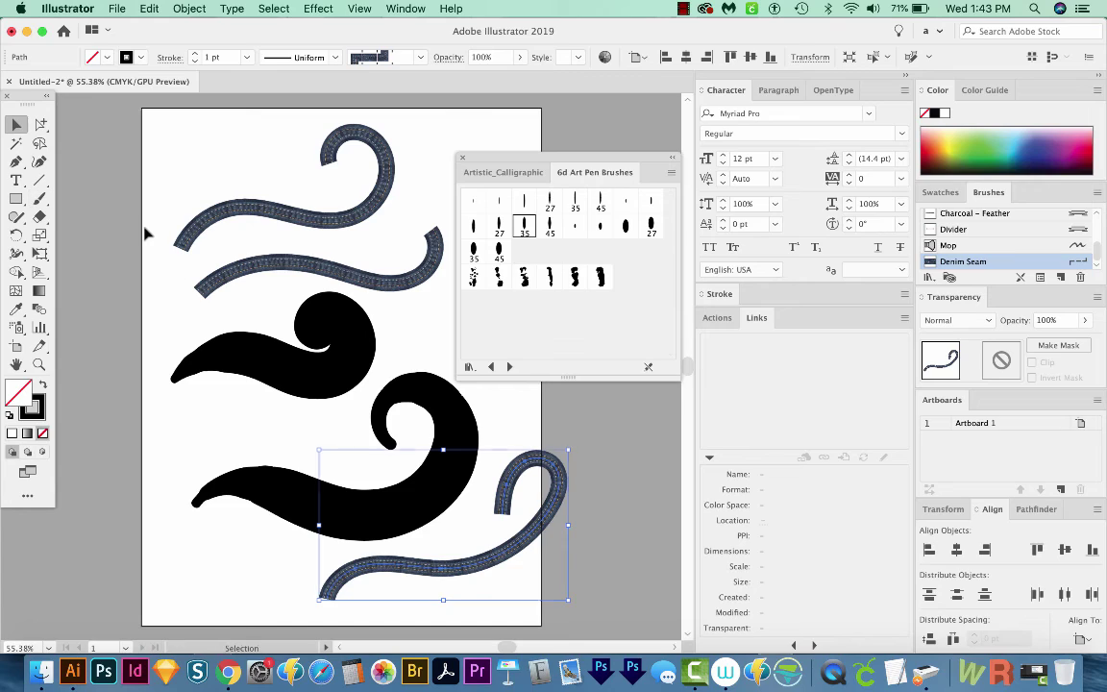